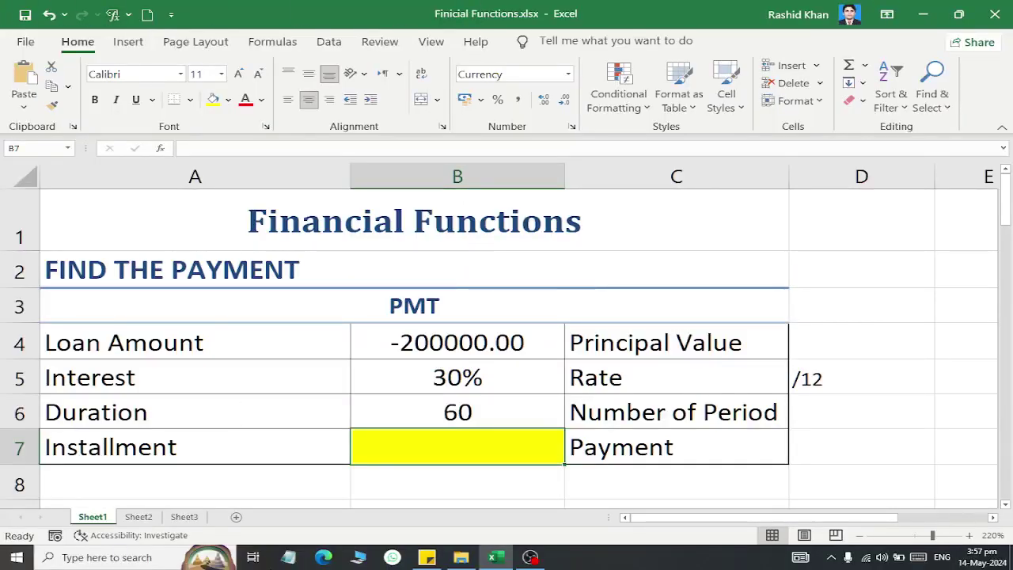
# Point out the Loan Amount, Interest, Duration and Installment labels and their Principal, Rate, Period and Payment equivalents
pyautogui.click(73, 345)
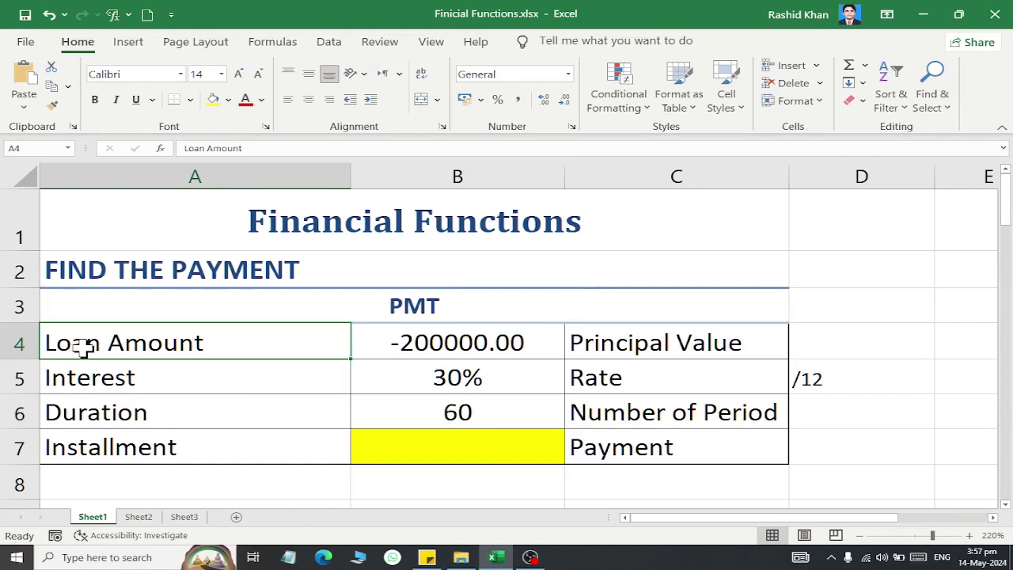
pyautogui.click(626, 344)
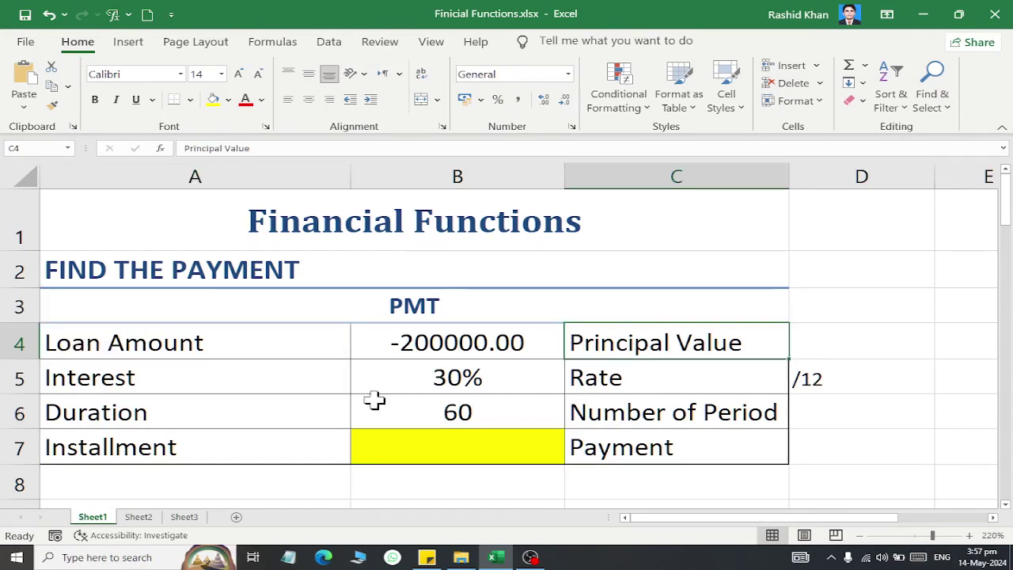
pyautogui.click(201, 385)
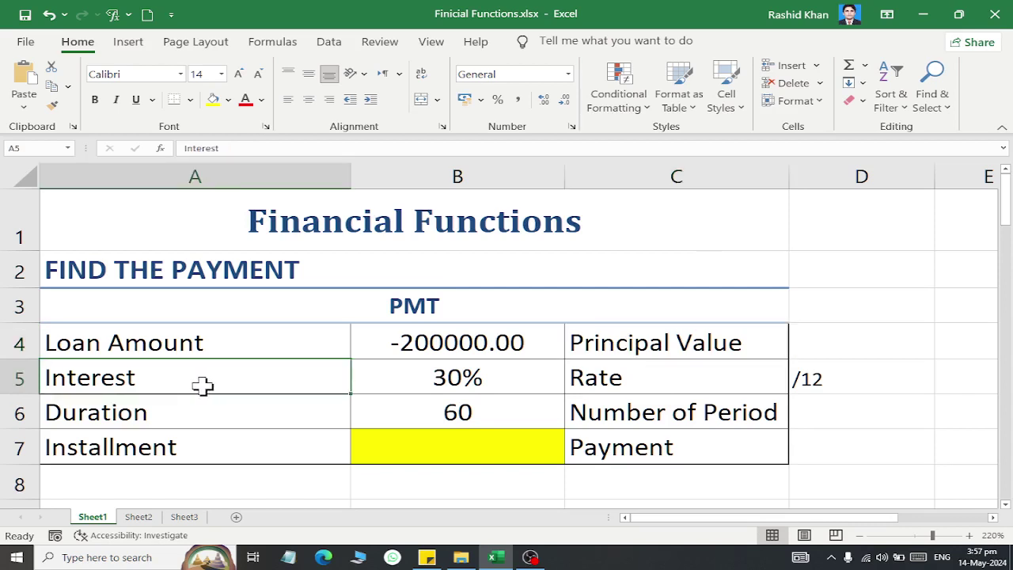
pyautogui.click(600, 387)
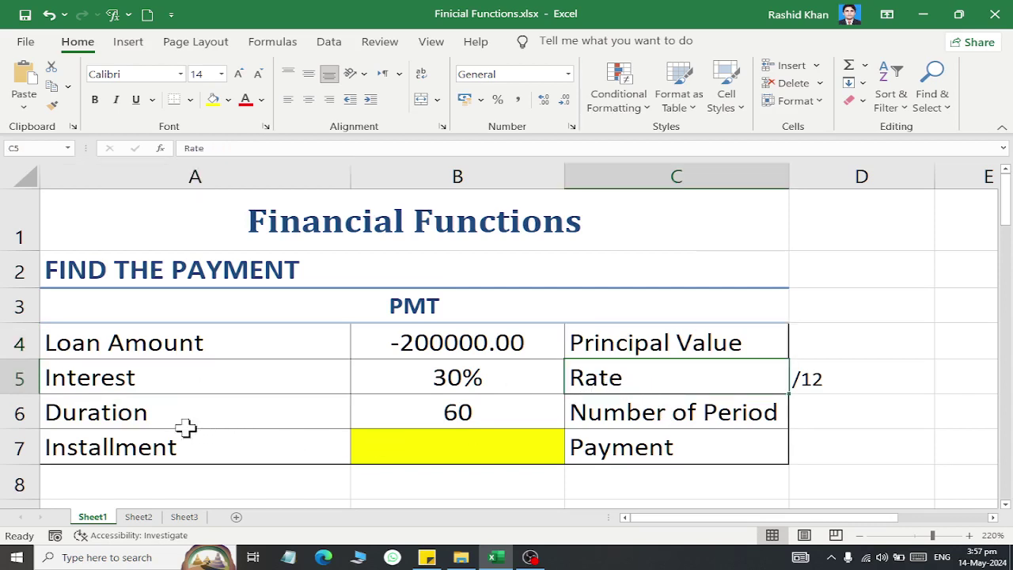
pyautogui.click(152, 420)
pyautogui.click(574, 413)
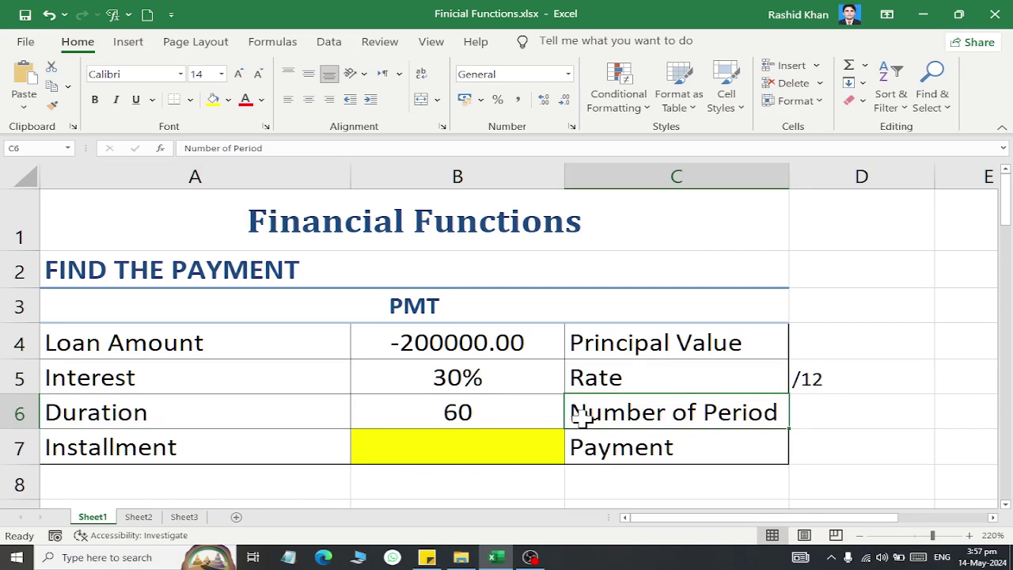
pyautogui.click(168, 459)
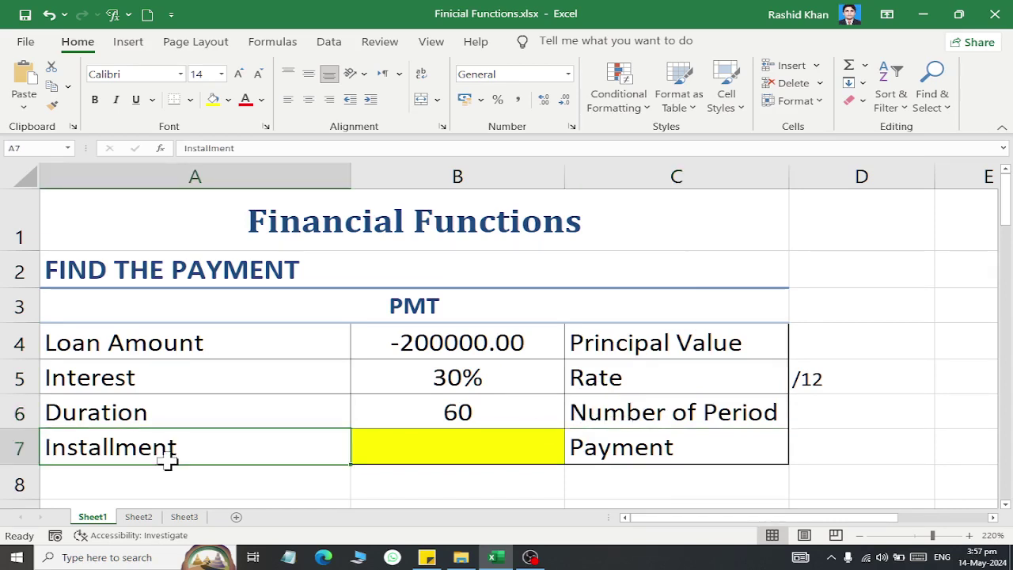
pyautogui.click(663, 453)
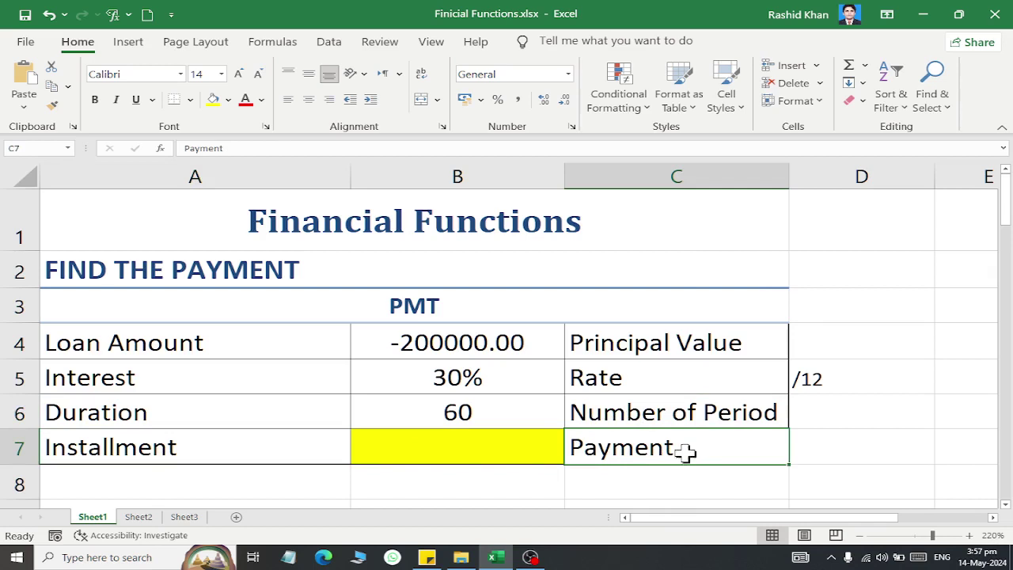
pyautogui.click(169, 448)
pyautogui.click(171, 412)
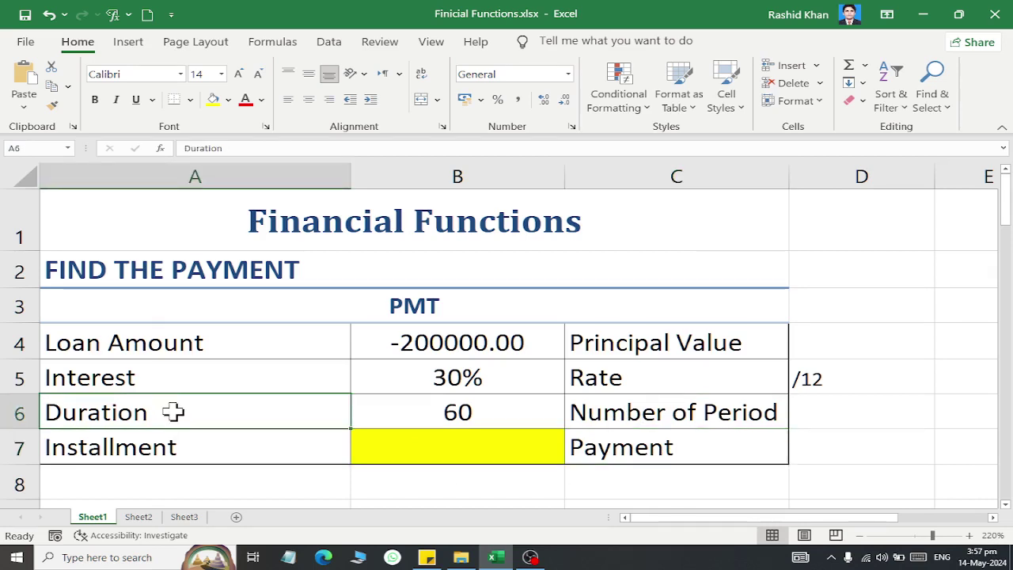
pyautogui.click(181, 376)
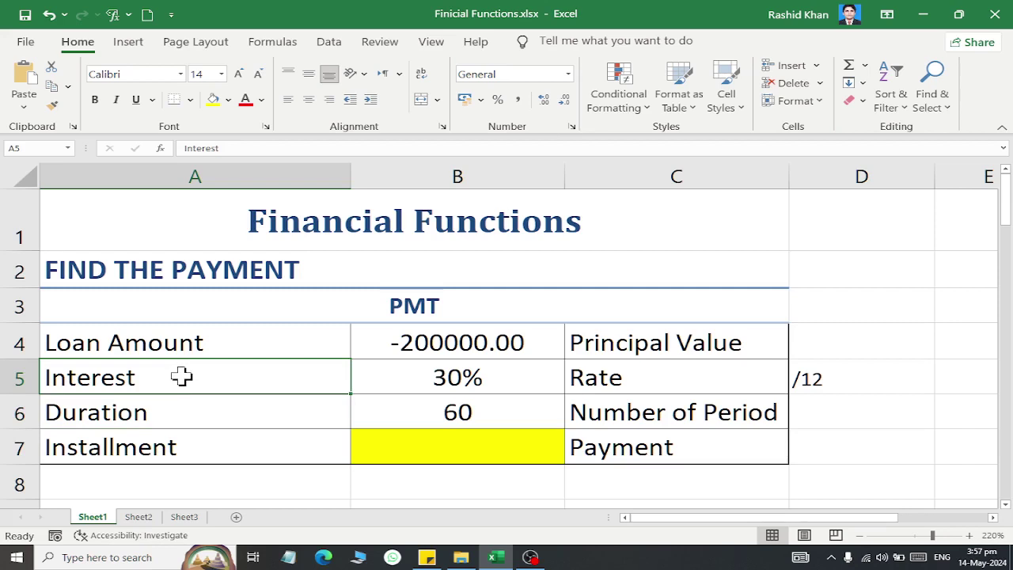
pyautogui.click(194, 346)
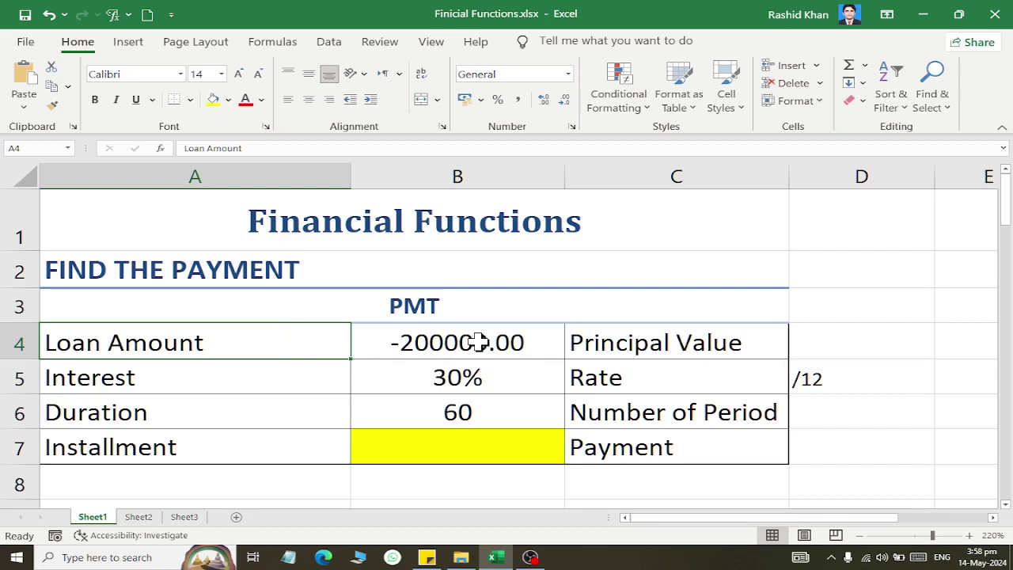
# Clear B4:B7 and enter a -200000 loan amount, 30% interest and a duration of 36
pyautogui.moveTo(478, 341); pyautogui.dragTo(483, 462)
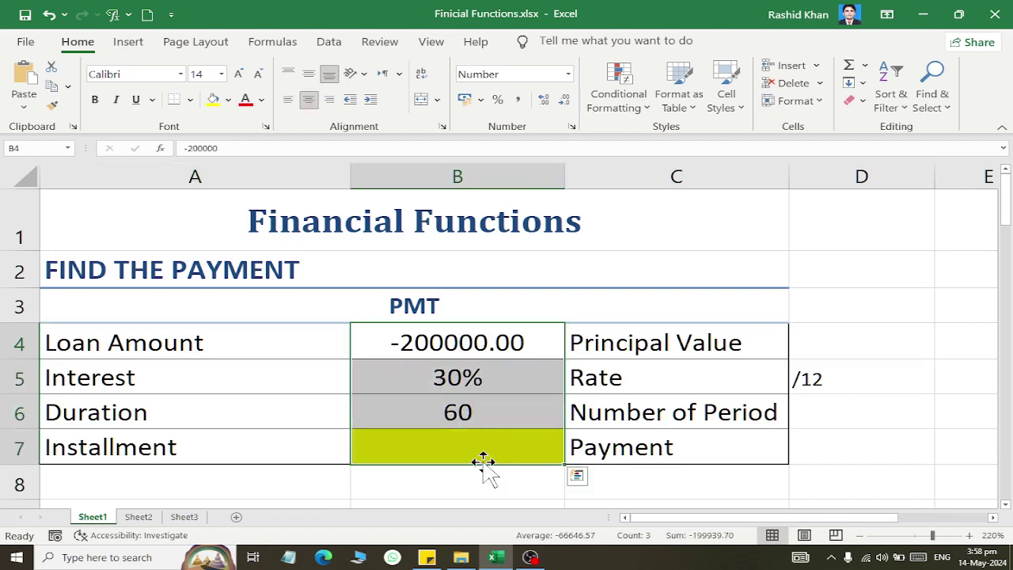
pyautogui.press('Delete')
pyautogui.press('Down')
pyautogui.press('Up')
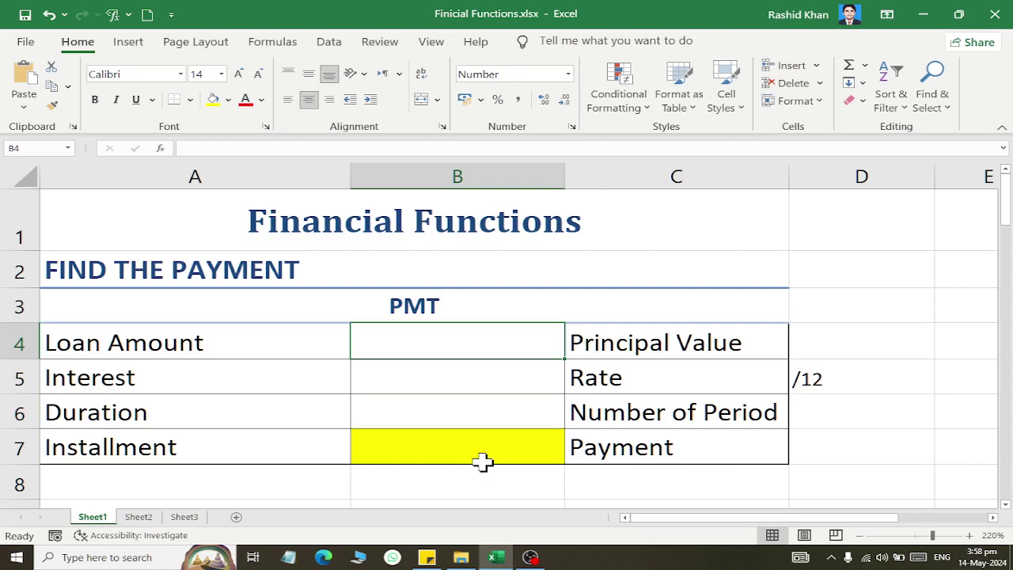
pyautogui.write('-50000')
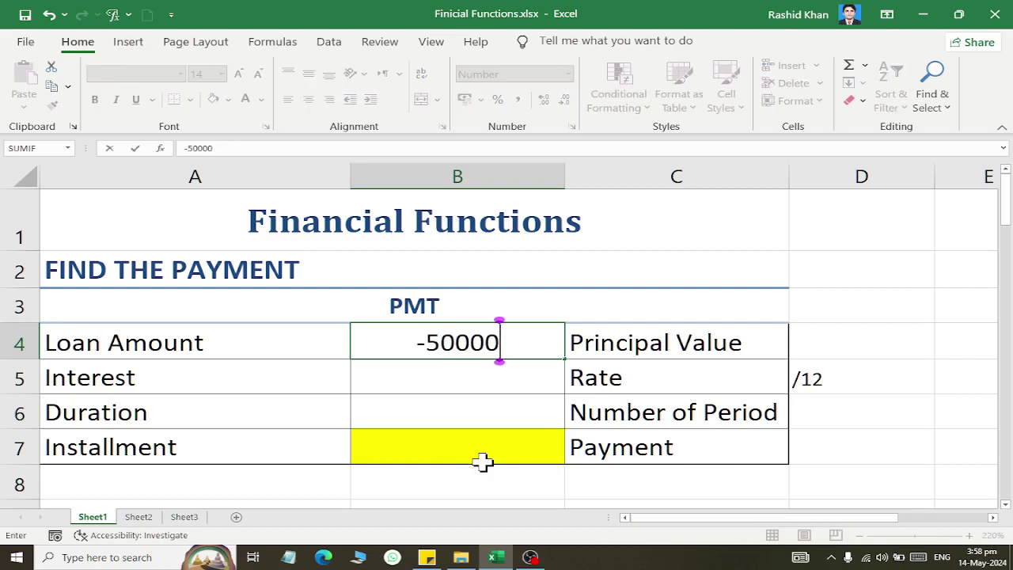
pyautogui.press('BackSpace')
pyautogui.press('BackSpace')
pyautogui.press('BackSpace')
pyautogui.write('200000')
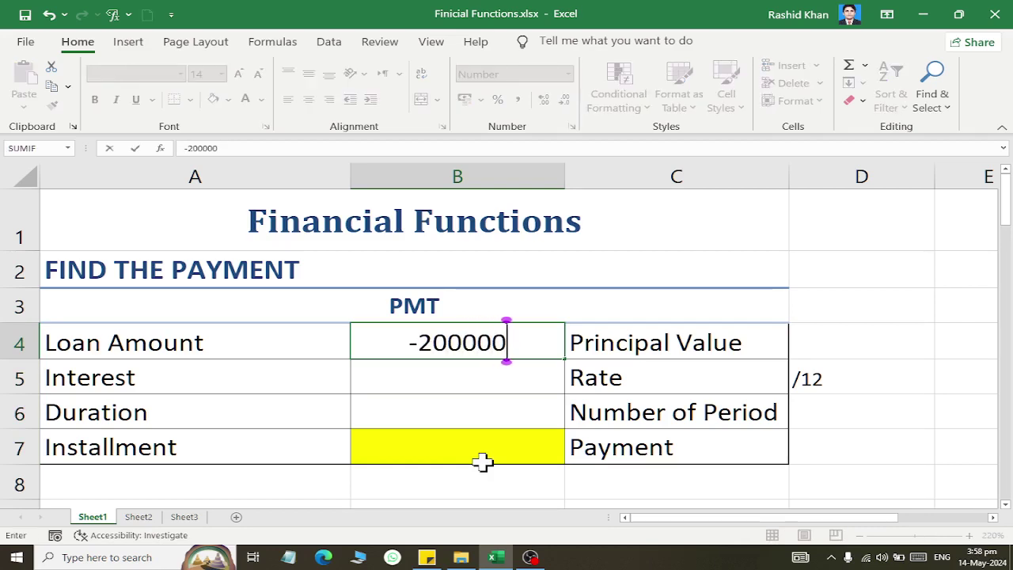
pyautogui.press('Return')
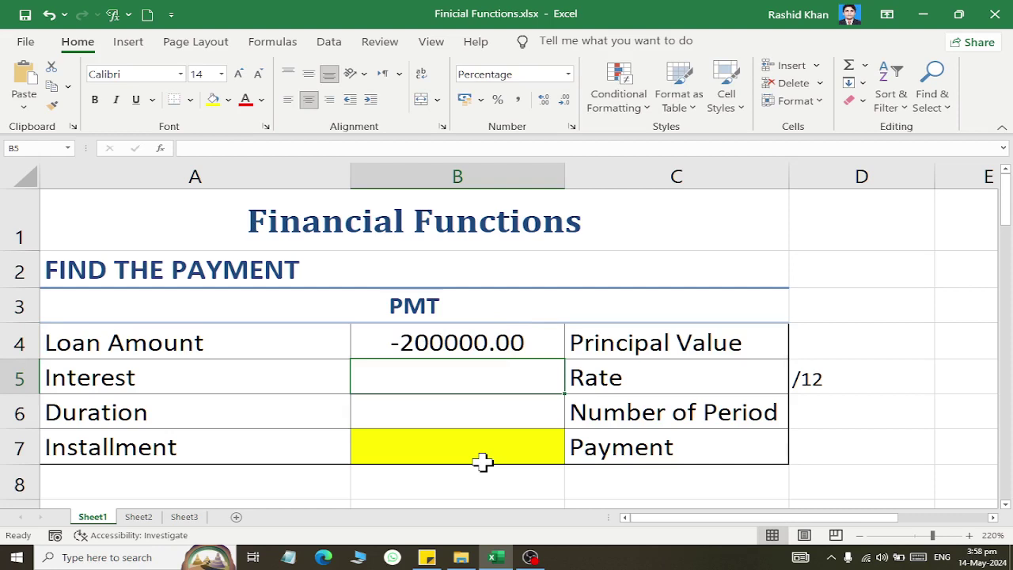
pyautogui.write('30')
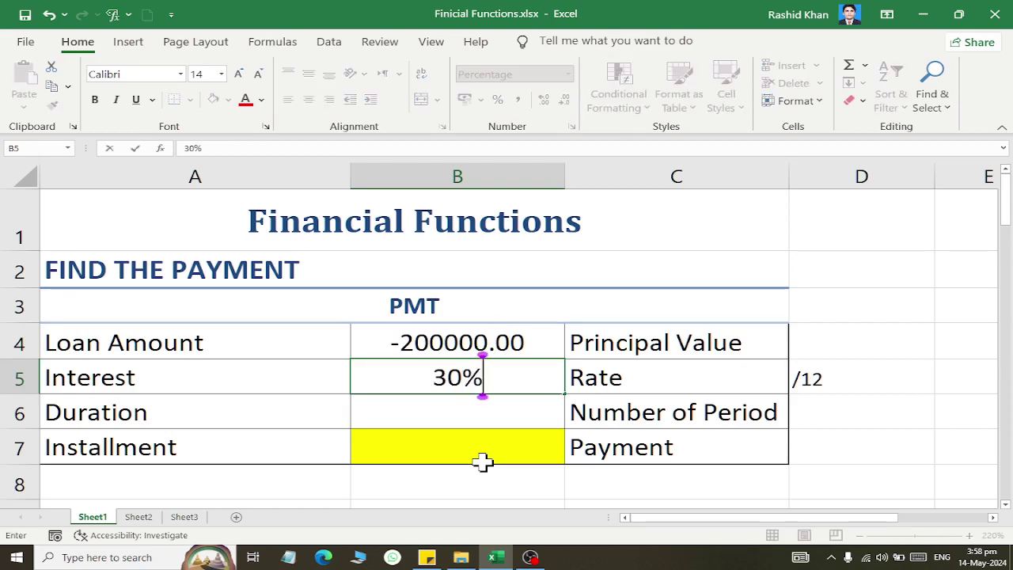
pyautogui.press('Return')
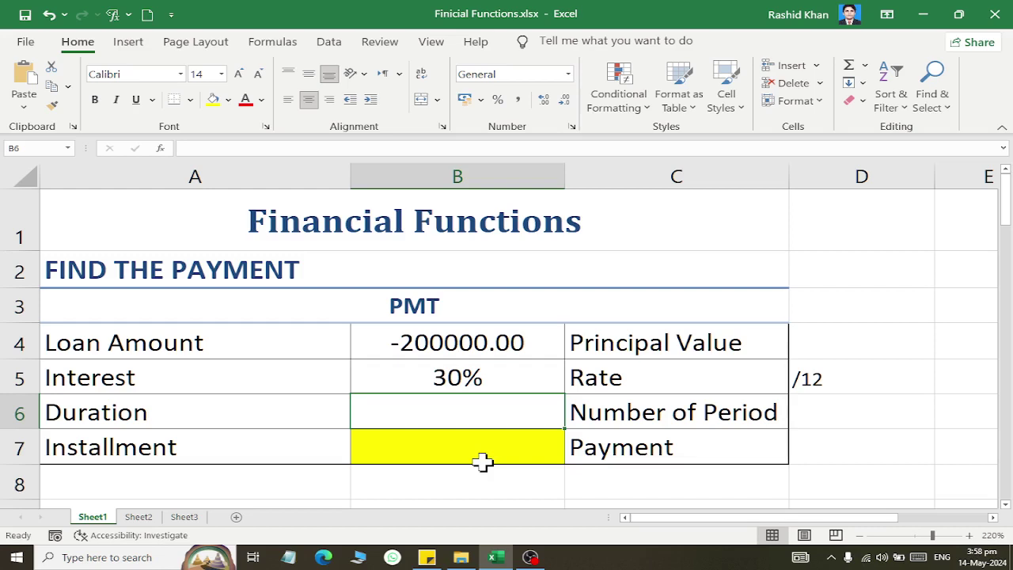
pyautogui.write('3')
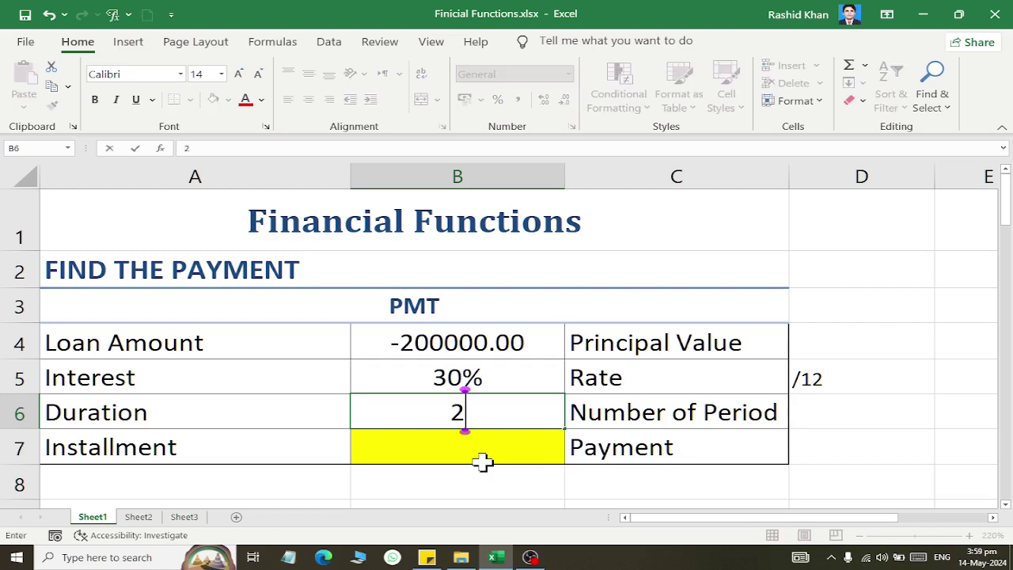
pyautogui.write('6')
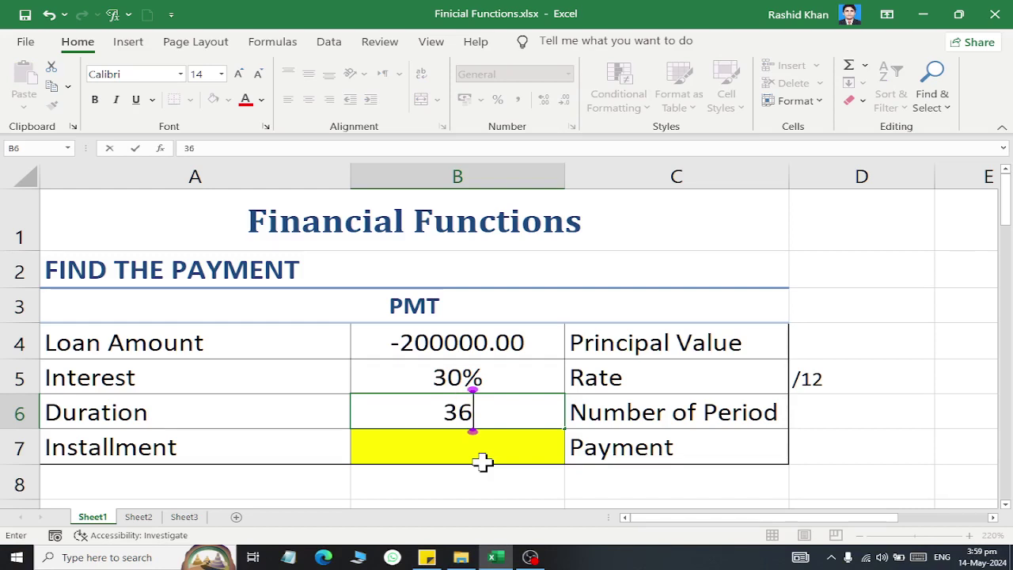
pyautogui.press('Return')
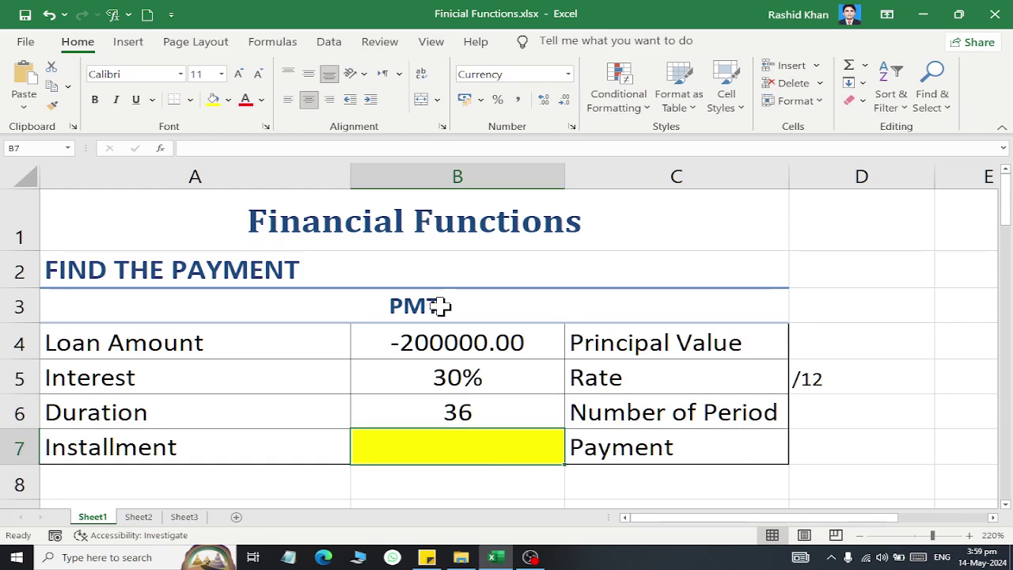
# Insert the PMT financial function into the Installment cell B7
pyautogui.click(272, 41)
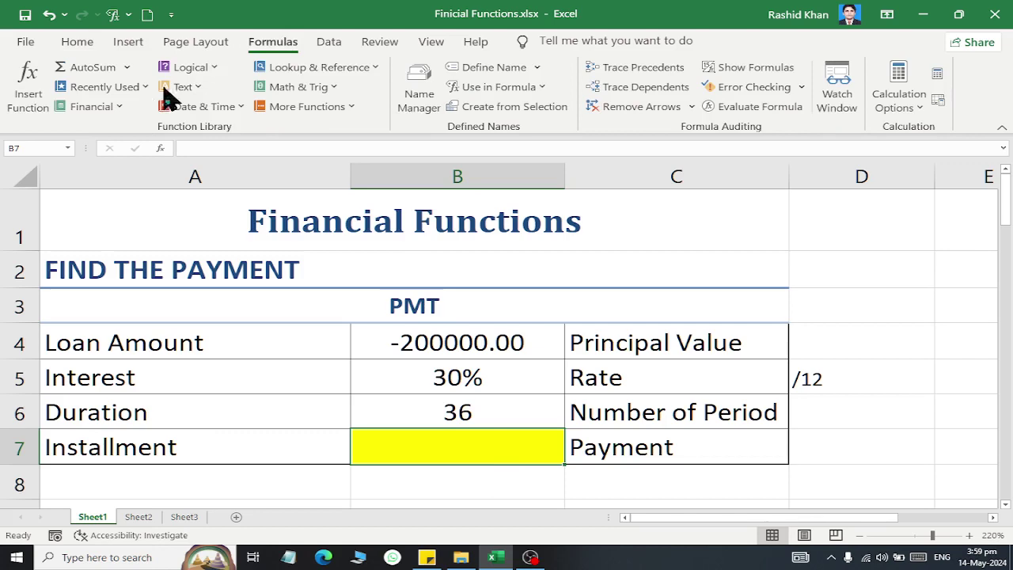
pyautogui.click(87, 106)
pyautogui.scroll(-7, 109, 395)
pyautogui.scroll(-1, 117, 416)
pyautogui.click(119, 356)
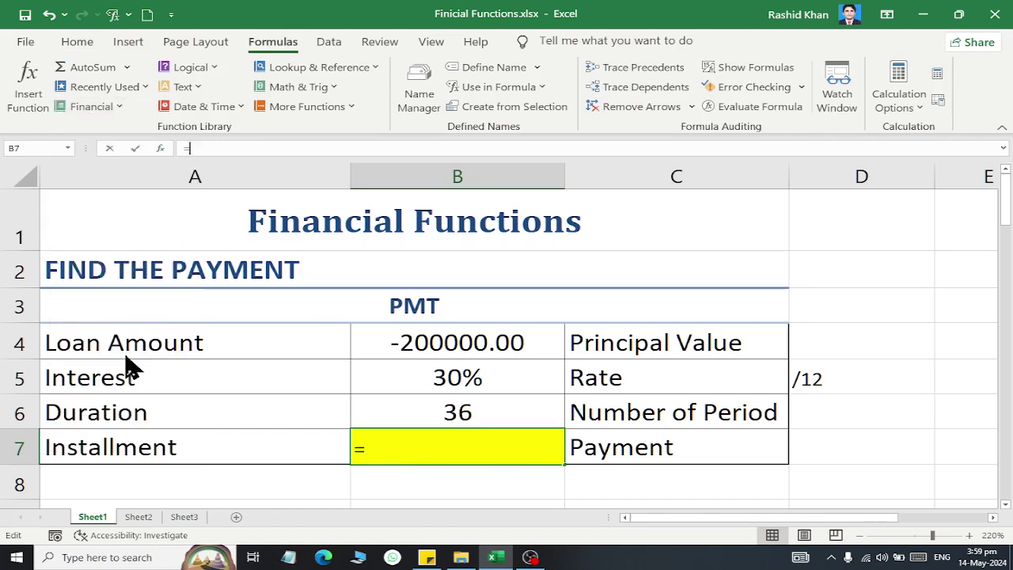
pyautogui.moveTo(257, 133); pyautogui.dragTo(716, 121)
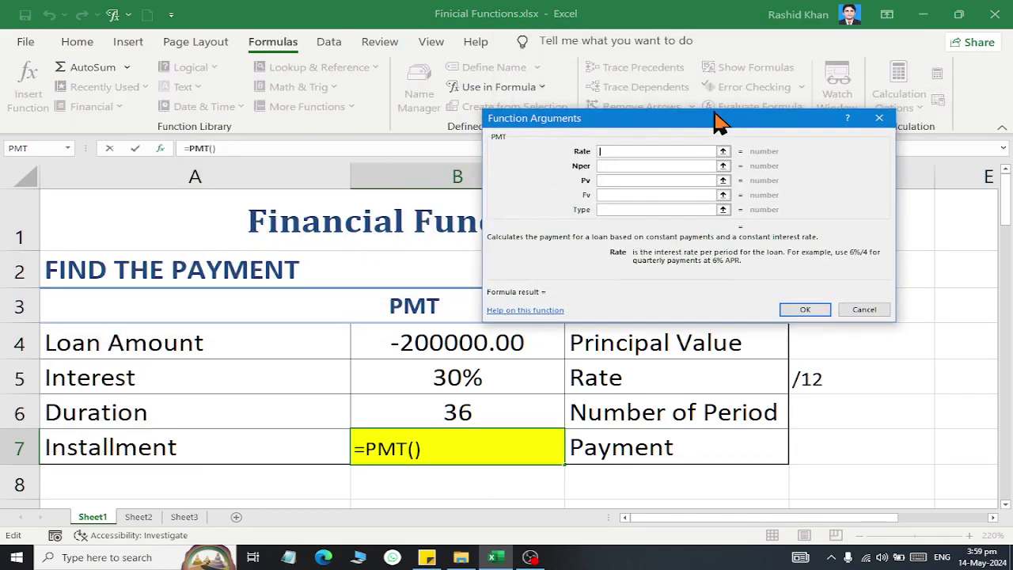
# Set PMT's arguments to Rate B5/12, Nper B6 and Pv B4
pyautogui.click(465, 371)
pyautogui.click(609, 166)
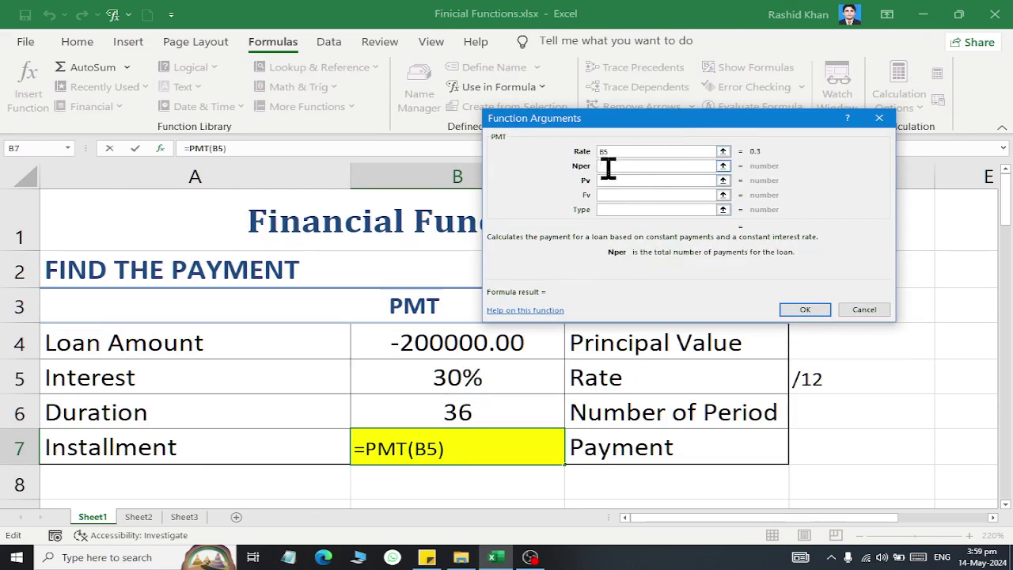
pyautogui.click(501, 416)
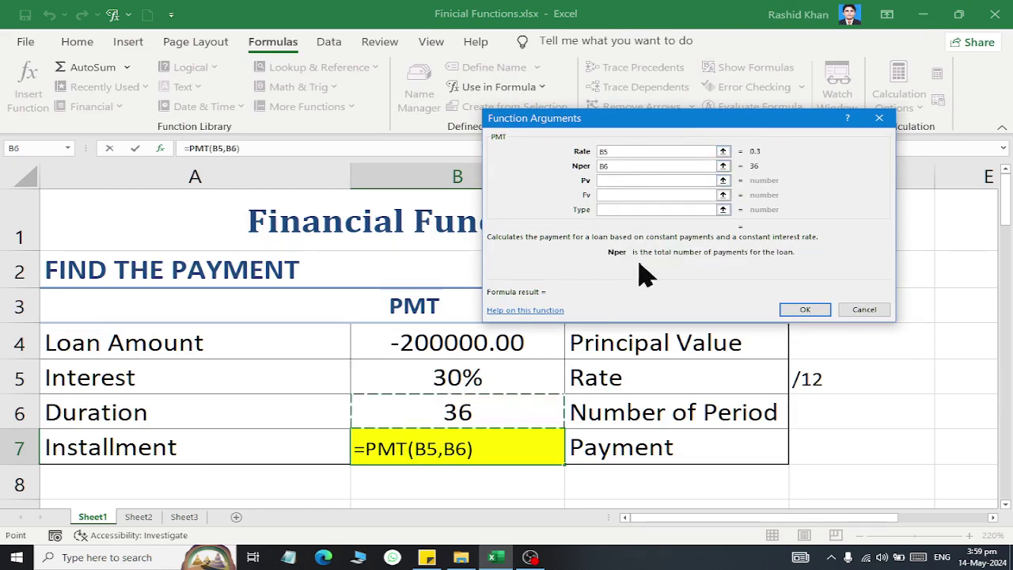
pyautogui.click(625, 180)
pyautogui.click(434, 346)
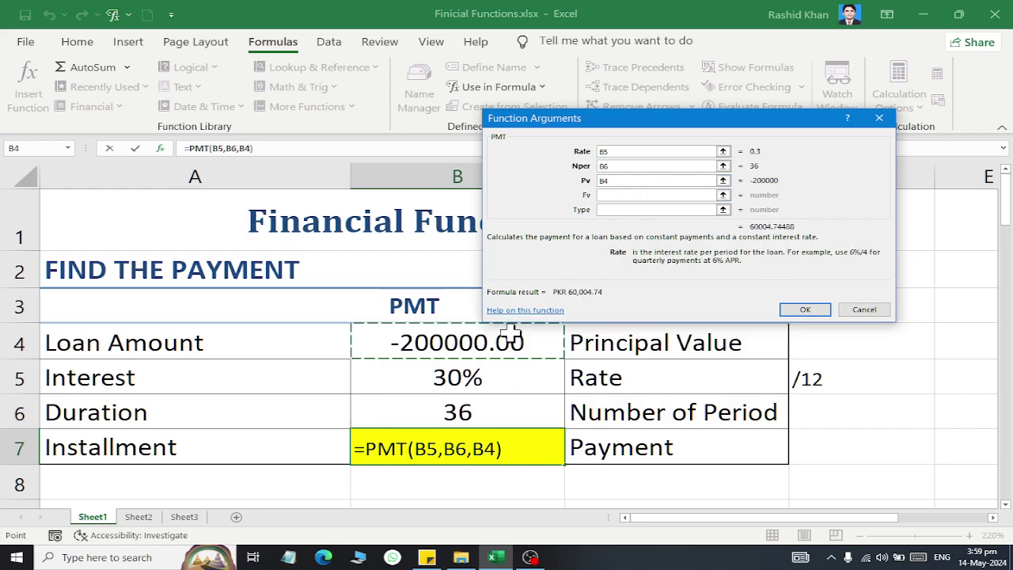
pyautogui.click(639, 151)
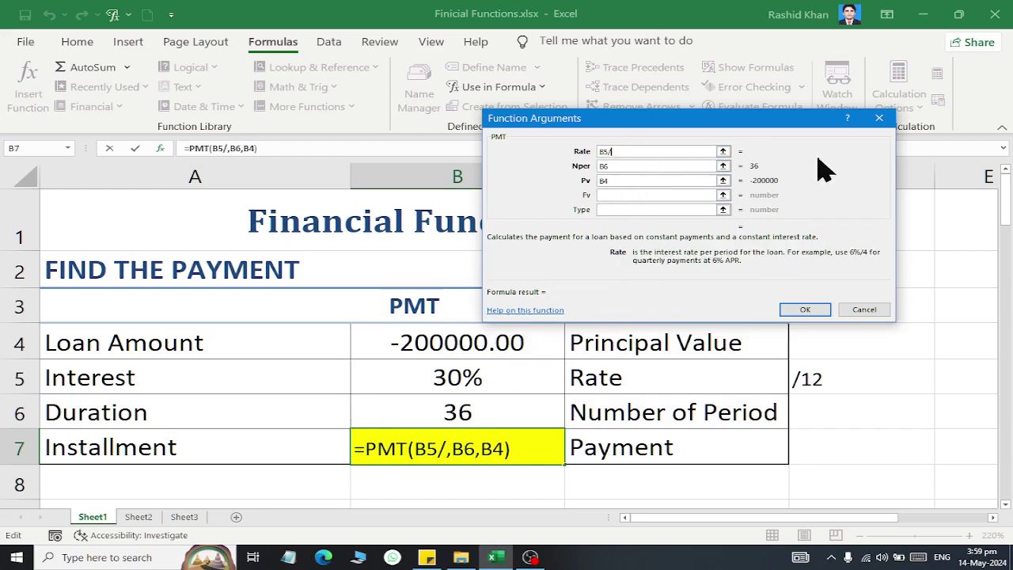
pyautogui.write('/12')
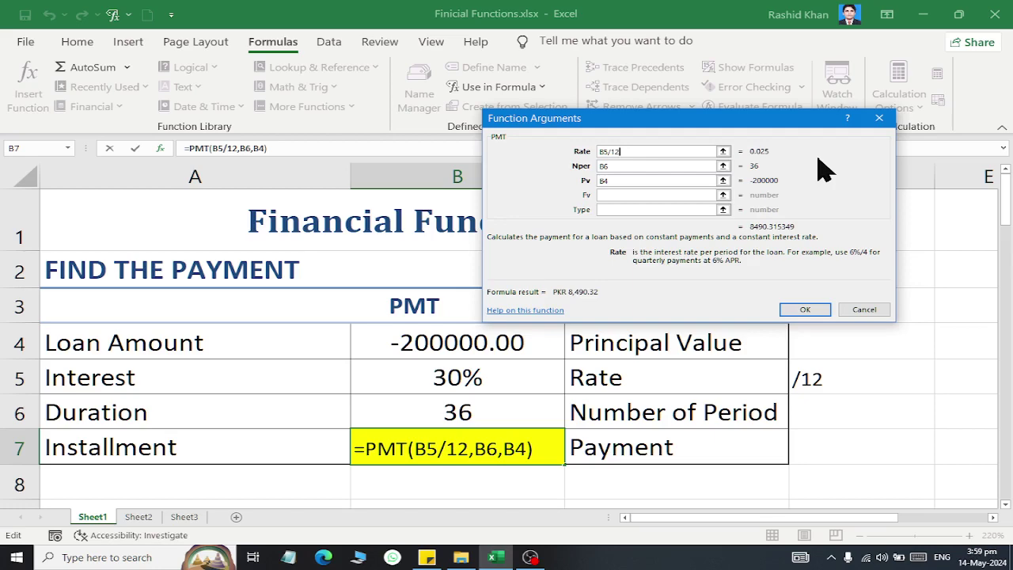
# Launch the screen magnifier and return focus to the PMT arguments
pyautogui.press('super')
pyautogui.write('mag')
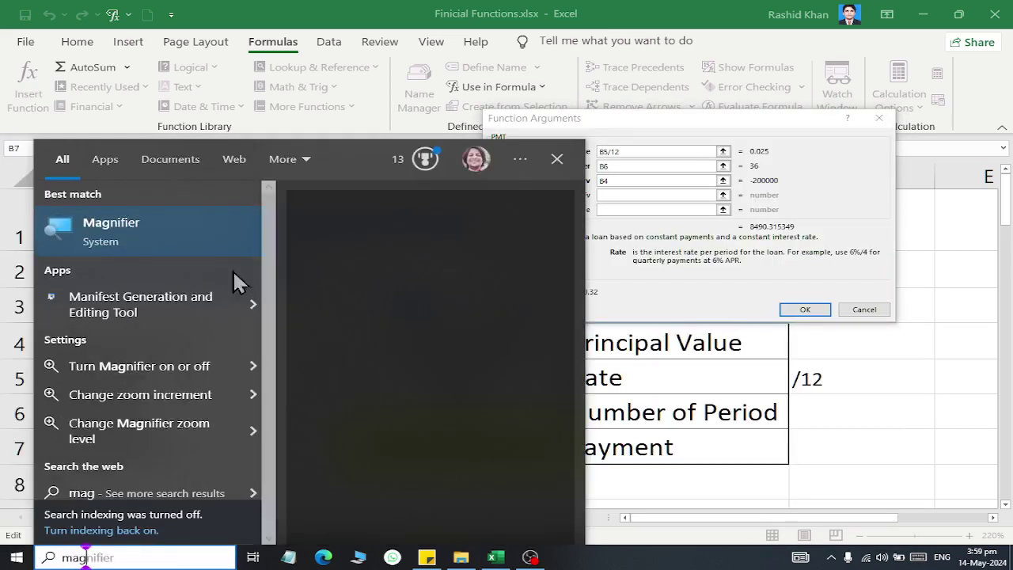
pyautogui.write('nifier')
pyautogui.click(167, 244)
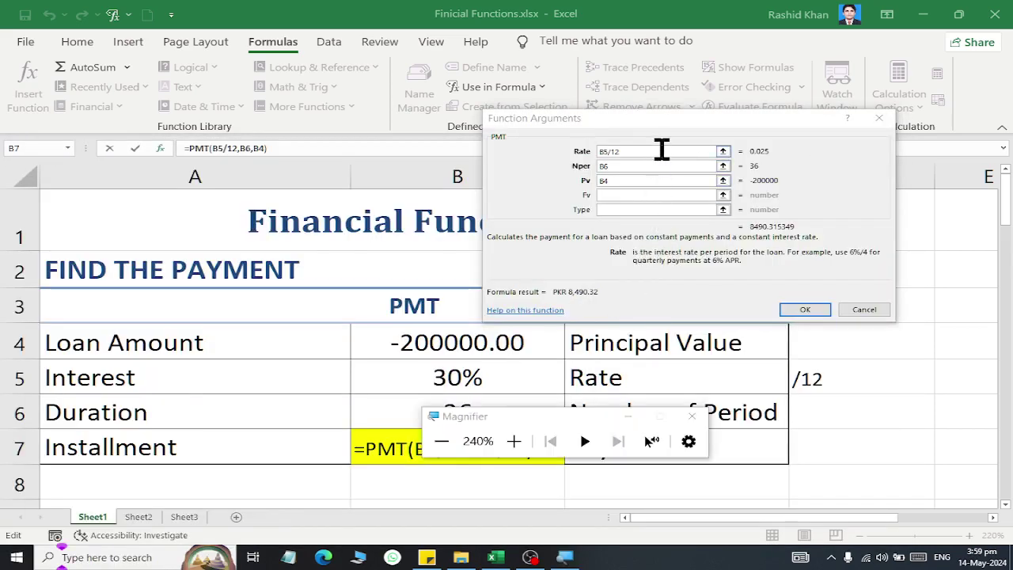
pyautogui.click(634, 151)
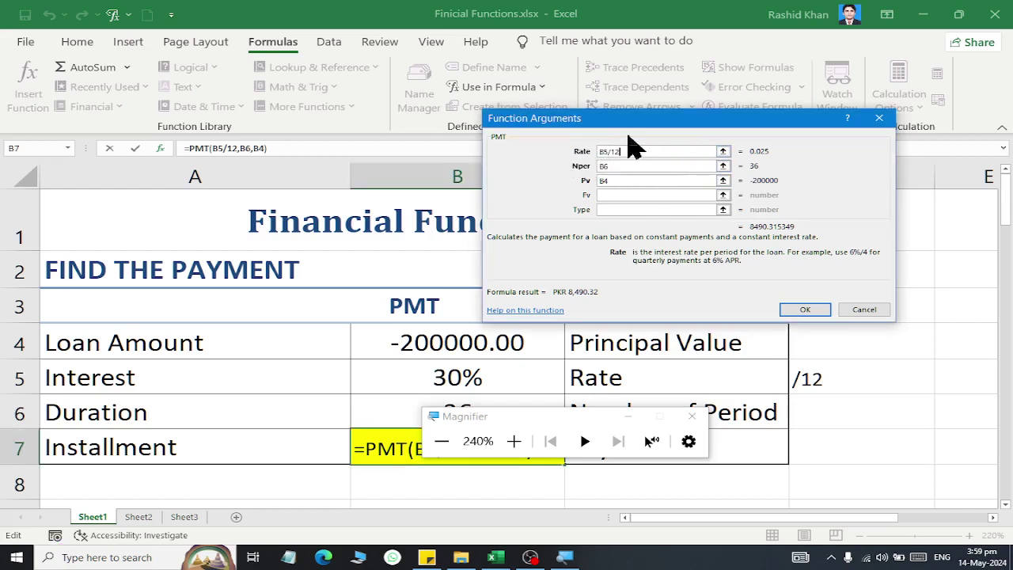
pyautogui.click(804, 309)
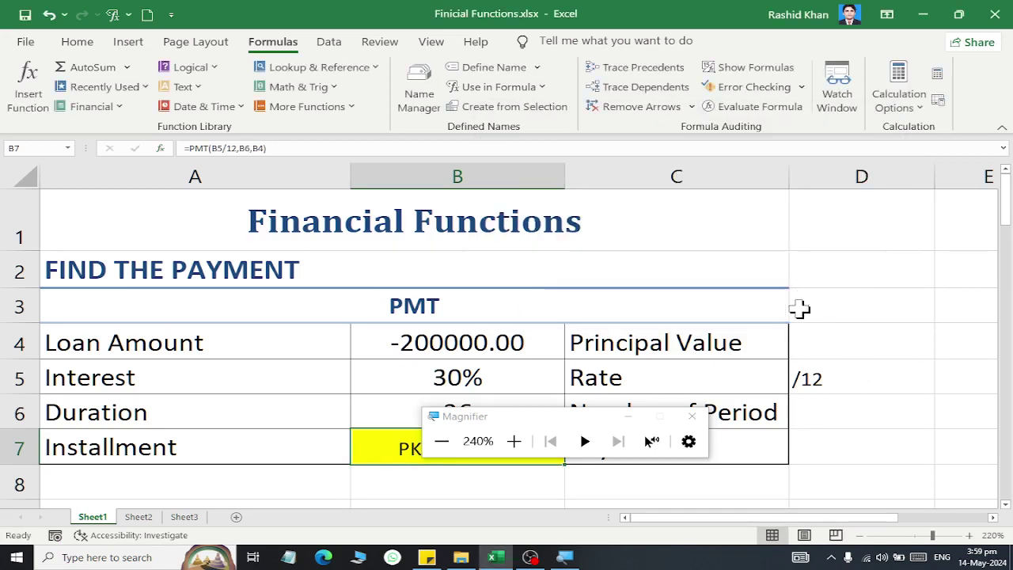
pyautogui.click(441, 445)
pyautogui.click(440, 445)
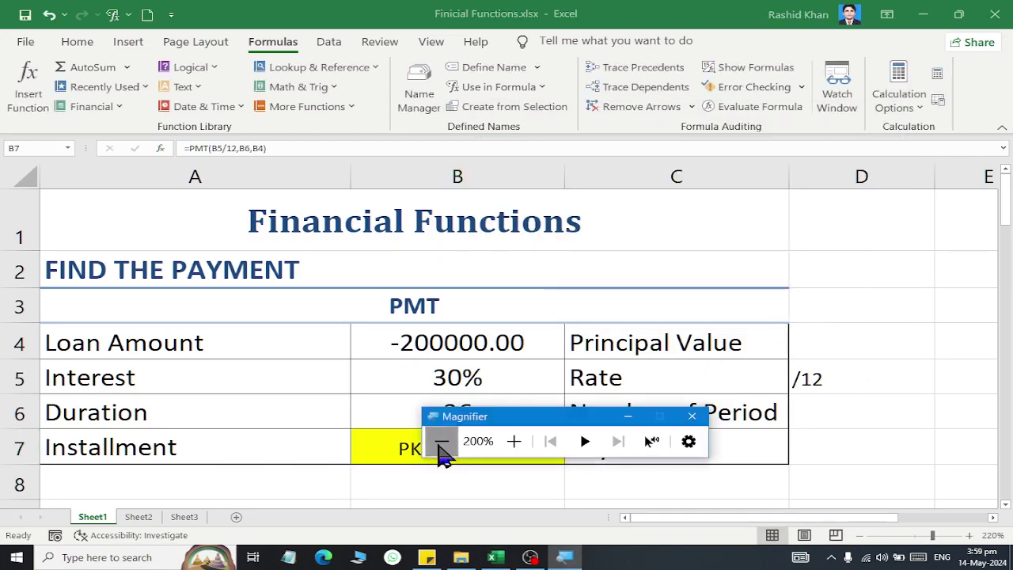
pyautogui.click(441, 445)
pyautogui.moveTo(546, 423); pyautogui.dragTo(315, 188)
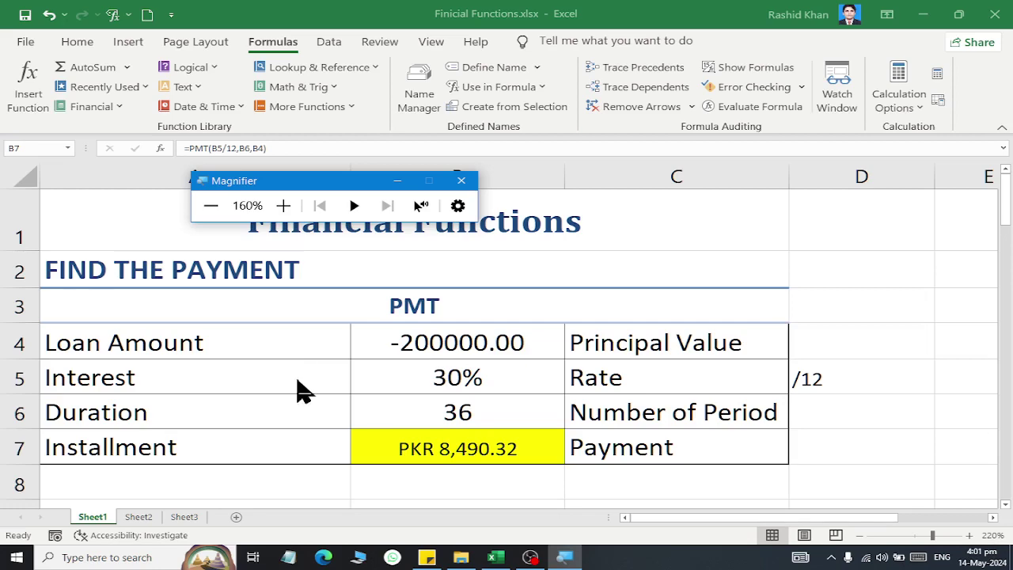
pyautogui.scroll(-5, 303, 388)
pyautogui.scroll(2, 308, 388)
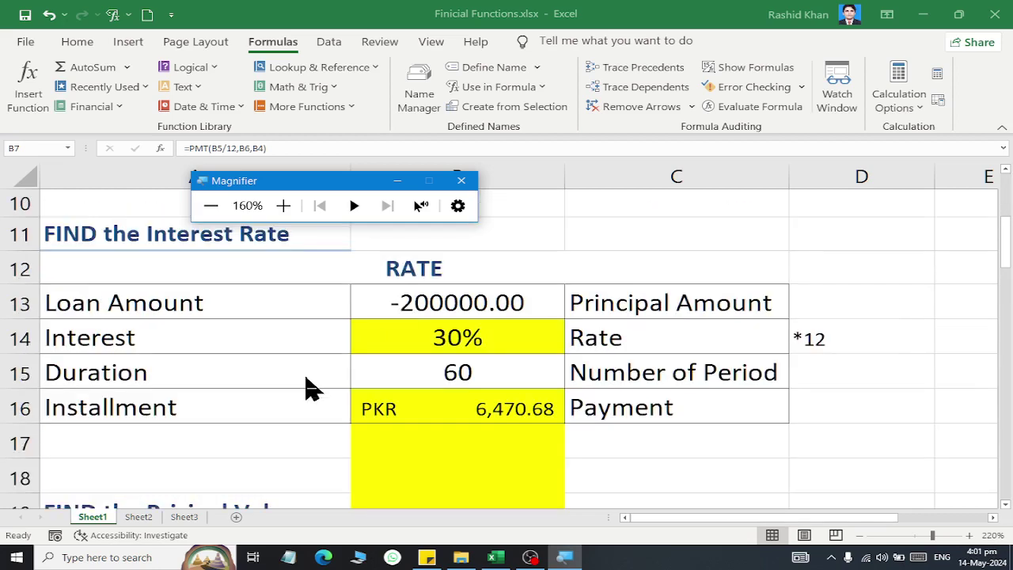
pyautogui.click(211, 206)
pyautogui.click(211, 206)
pyautogui.scroll(1, 305, 351)
pyautogui.scroll(1, 305, 350)
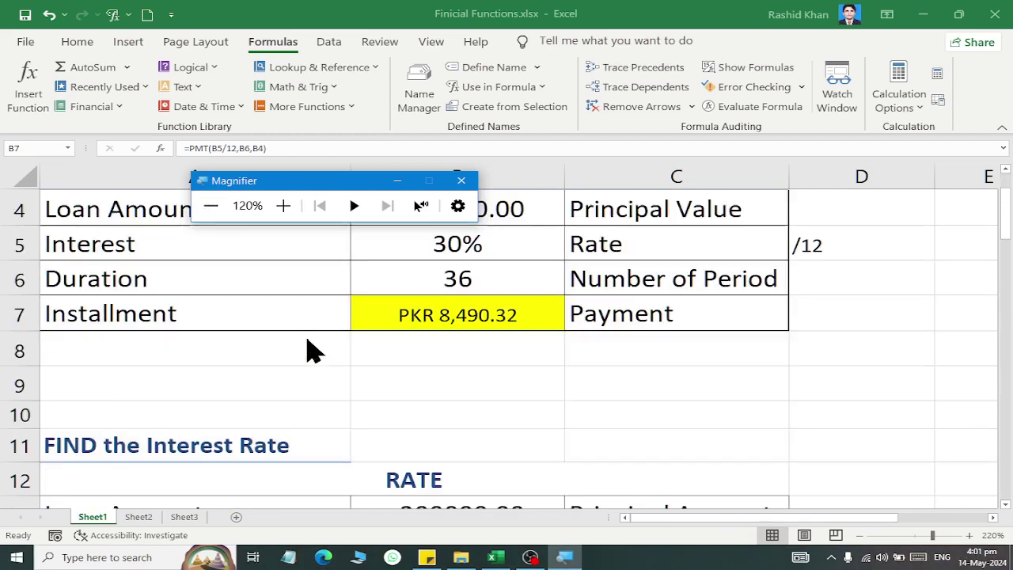
pyautogui.scroll(-2, 305, 350)
# Clear the Interest cell B14 and insert the RATE function there
pyautogui.scroll(1, 482, 335)
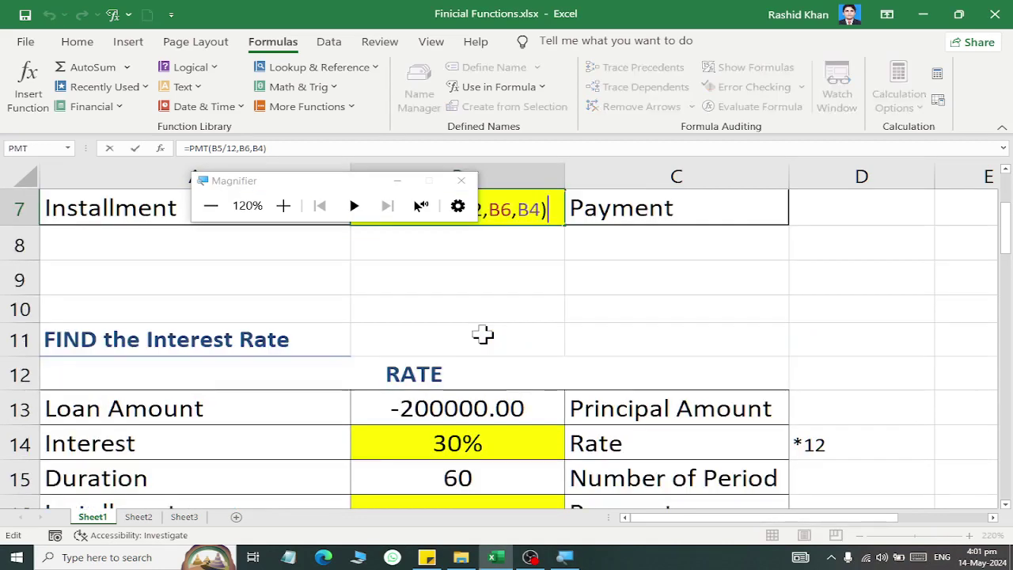
pyautogui.scroll(-2, 475, 364)
pyautogui.scroll(1, 472, 250)
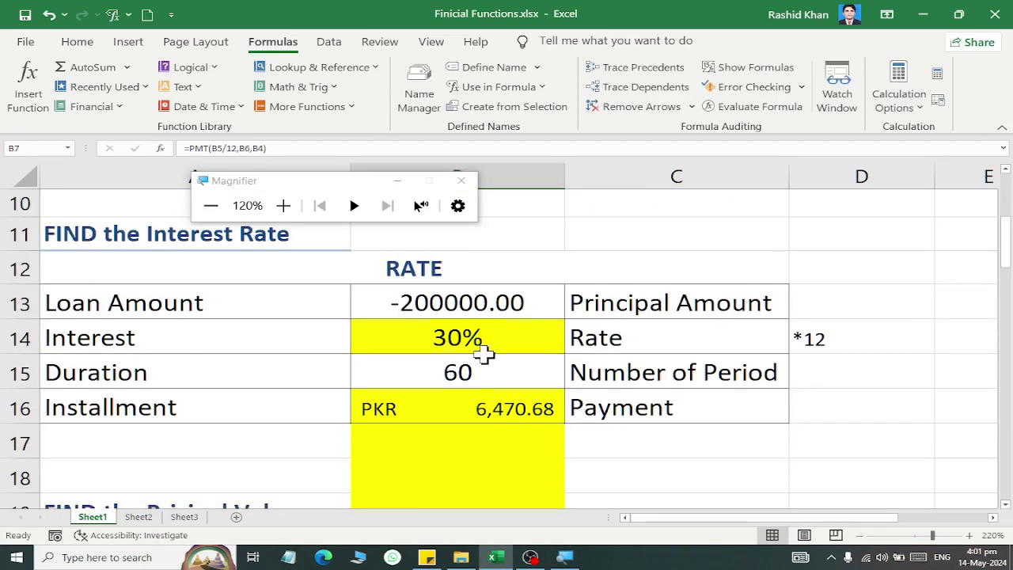
pyautogui.click(478, 338)
pyautogui.press('Delete')
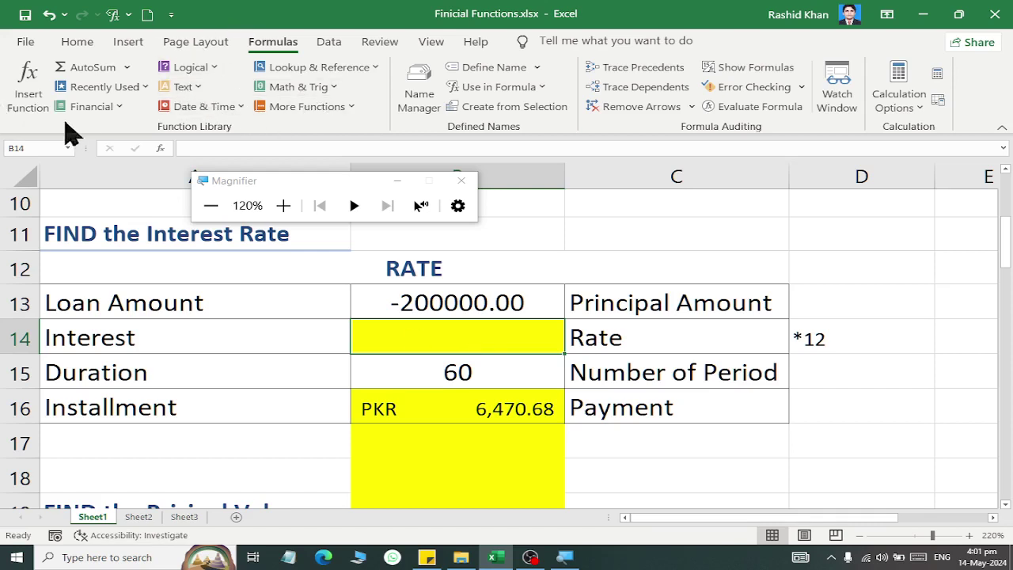
pyautogui.click(85, 106)
pyautogui.scroll(-7, 135, 349)
pyautogui.scroll(-5, 131, 391)
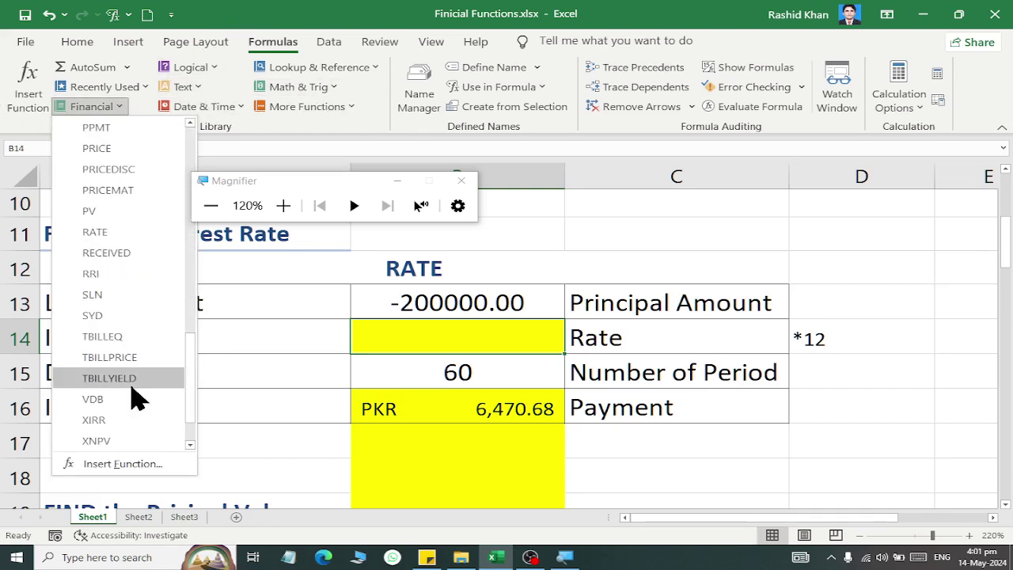
pyautogui.scroll(-1, 129, 396)
pyautogui.scroll(1, 119, 317)
pyautogui.click(111, 230)
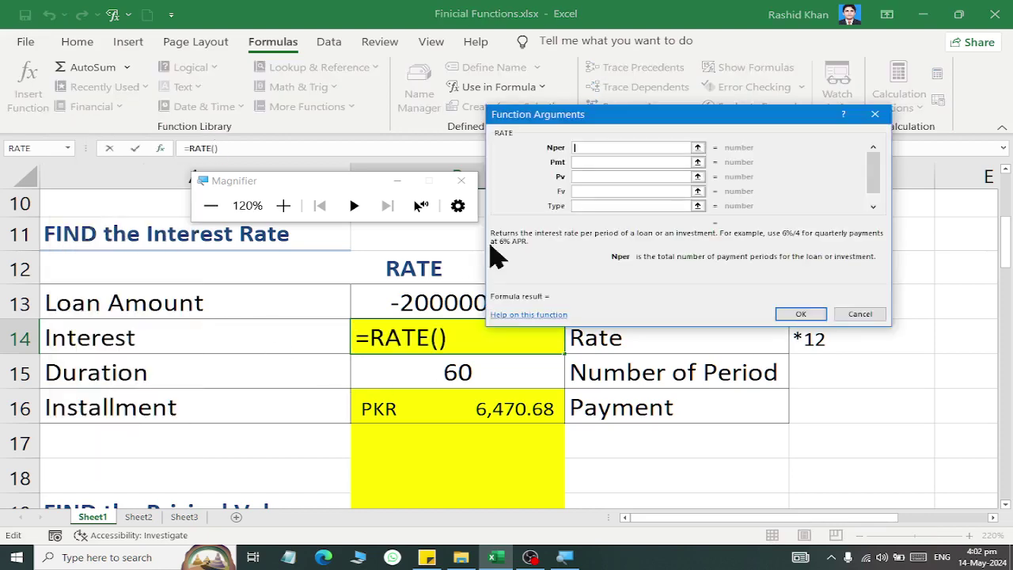
pyautogui.moveTo(656, 114); pyautogui.dragTo(689, 75)
# Set RATE's arguments to Nper B15, Pmt B16 and Pv B13, and confirm
pyautogui.click(472, 371)
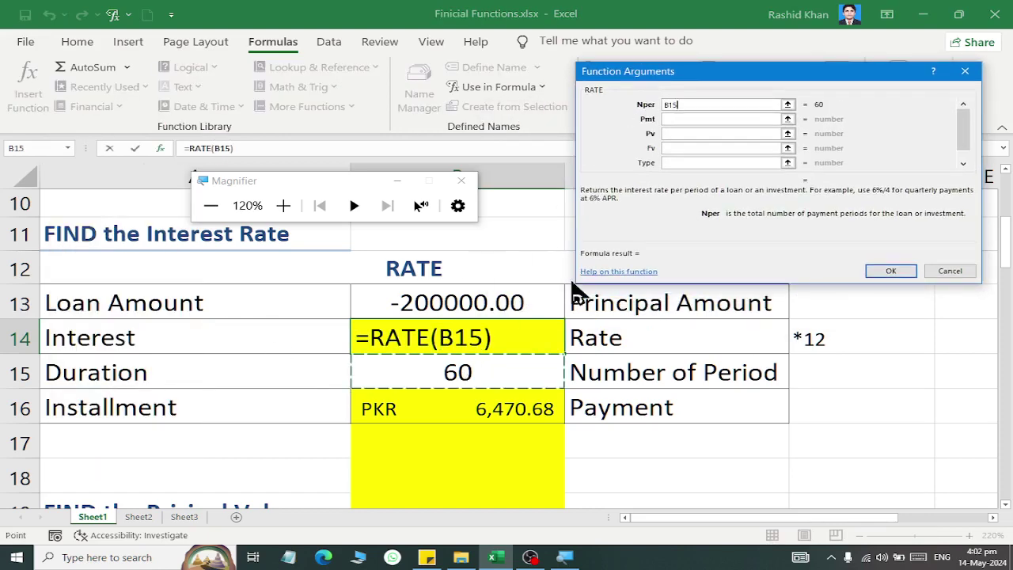
pyautogui.click(670, 120)
pyautogui.click(487, 407)
pyautogui.click(682, 133)
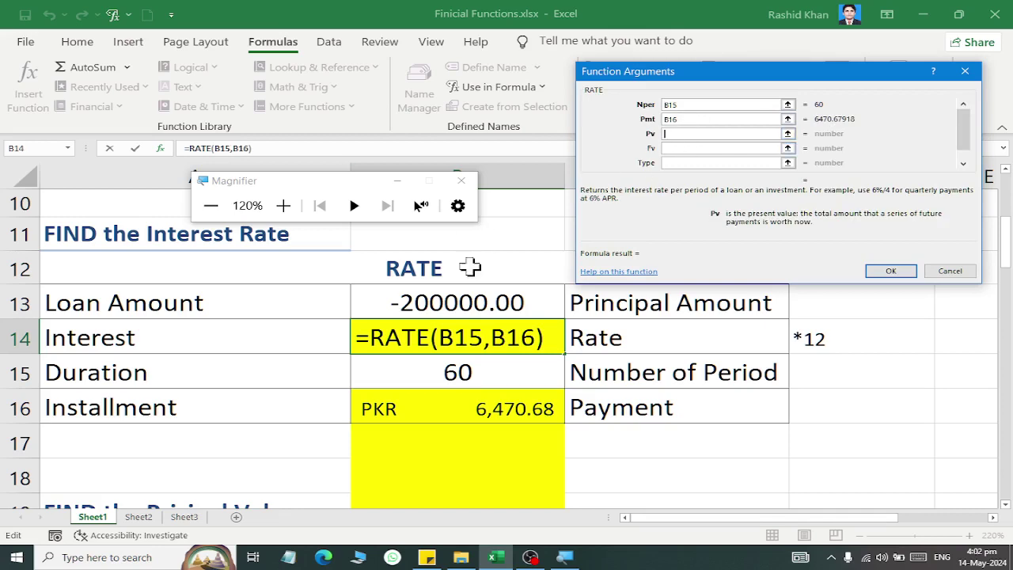
pyautogui.click(457, 299)
pyautogui.moveTo(677, 76); pyautogui.dragTo(170, 105)
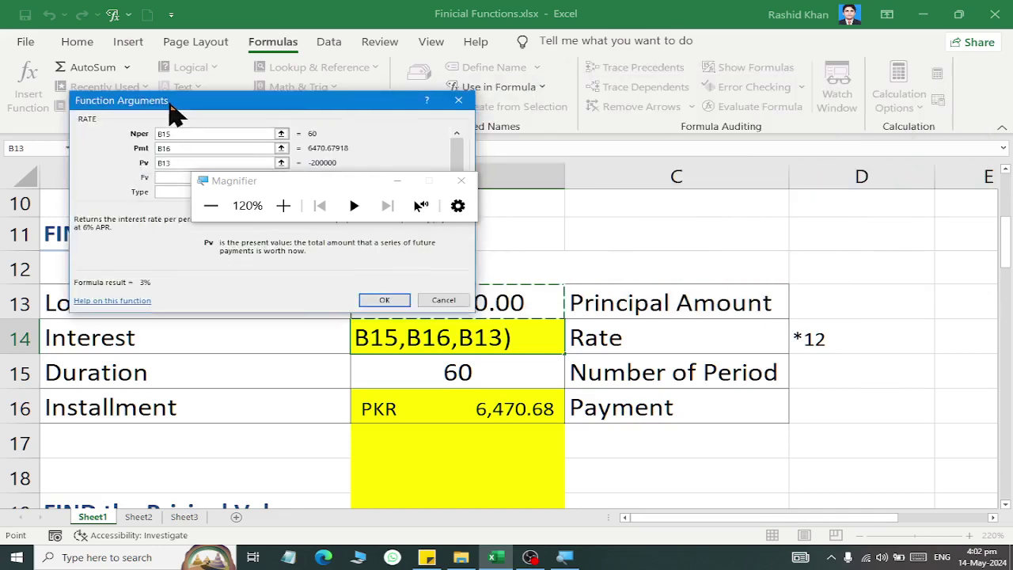
pyautogui.click(378, 300)
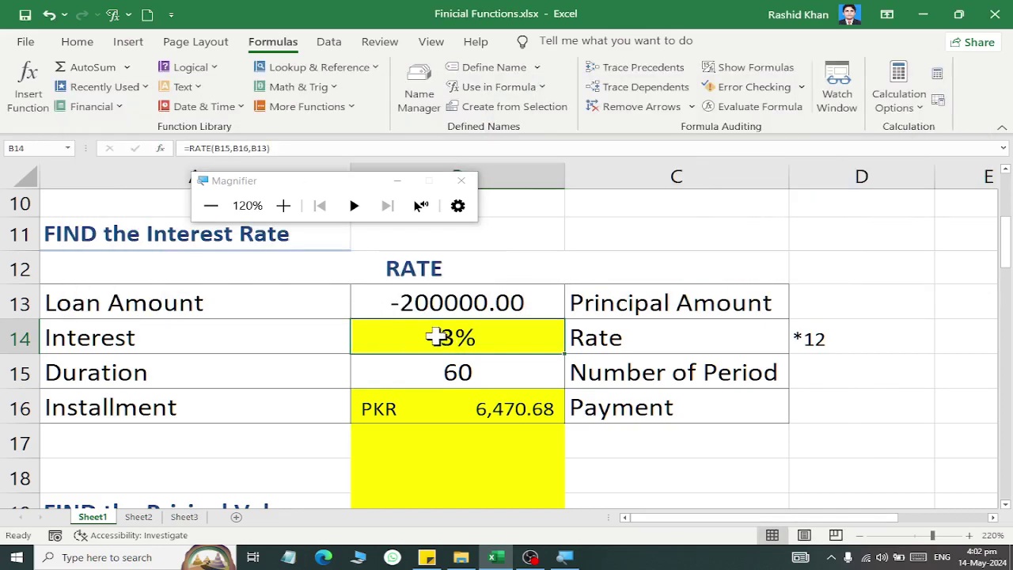
# Append *12 to the B14 formula to annualise the rate
pyautogui.doubleClick(552, 332)
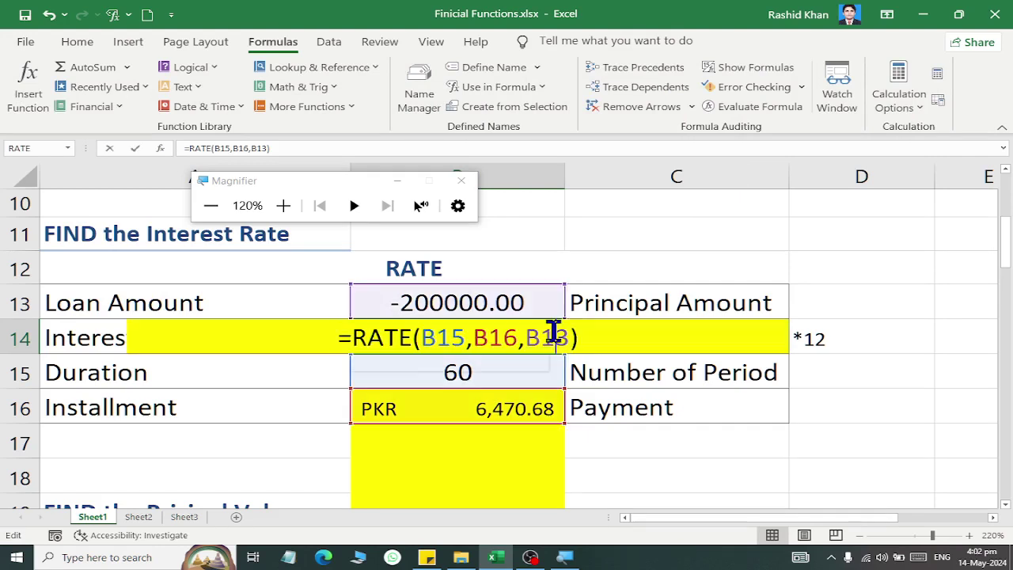
pyautogui.click(593, 341)
pyautogui.write('*12')
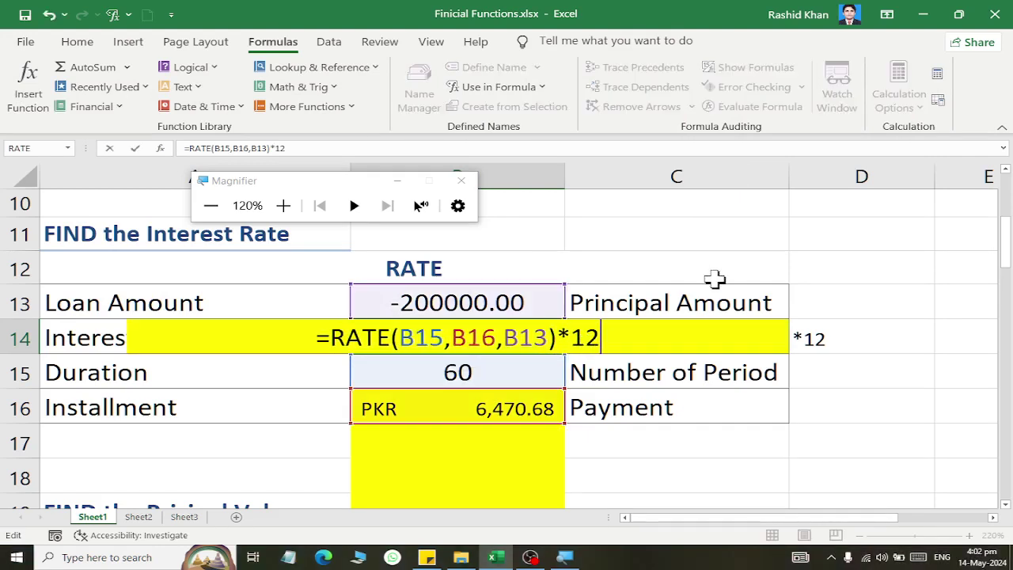
pyautogui.press('Return')
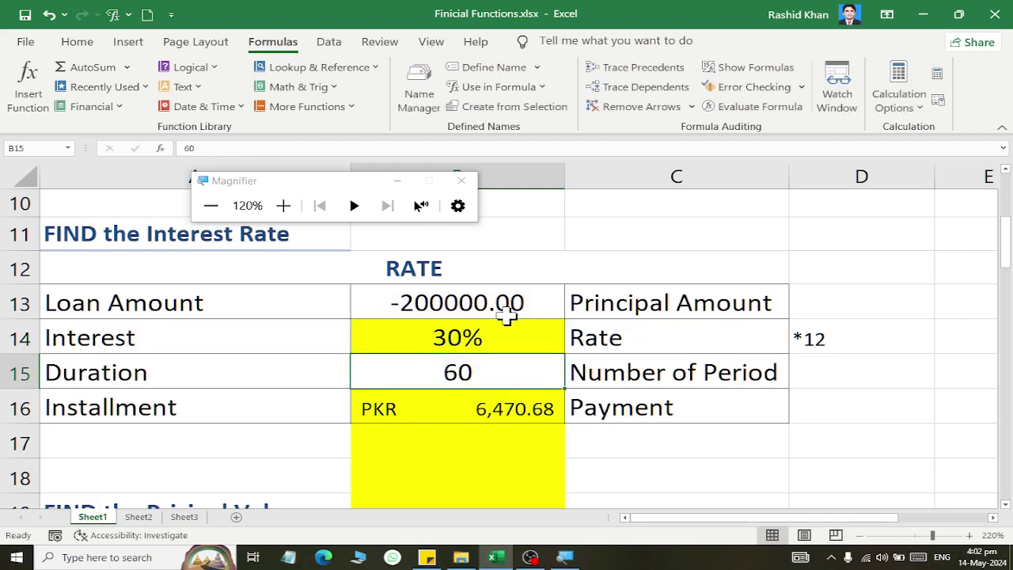
# Change the PMT Duration in B6 to 60, recalculating the installment to PKR 6,470.68
pyautogui.scroll(1, 509, 300)
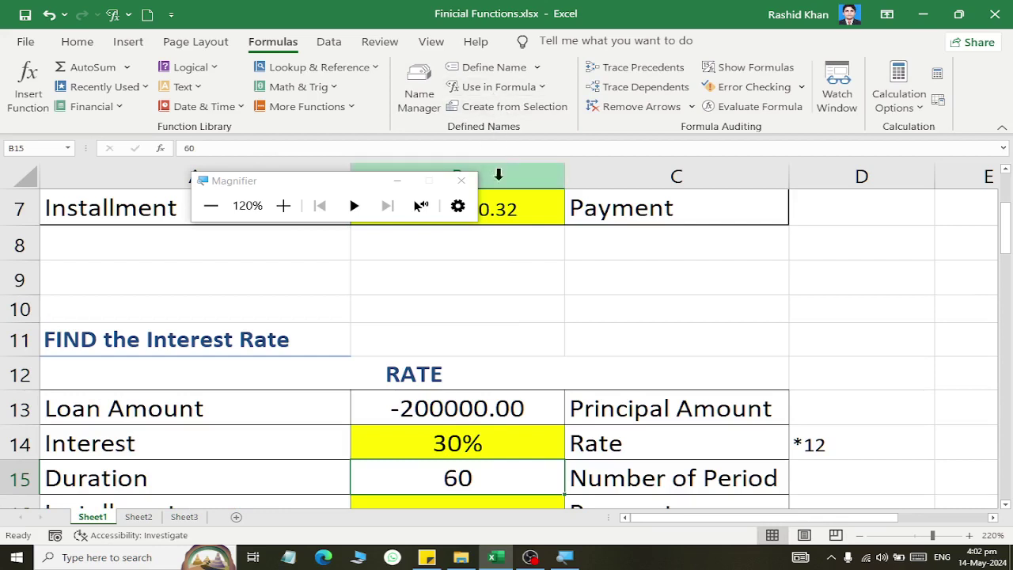
pyautogui.moveTo(348, 180); pyautogui.dragTo(392, 315)
pyautogui.scroll(2, 807, 263)
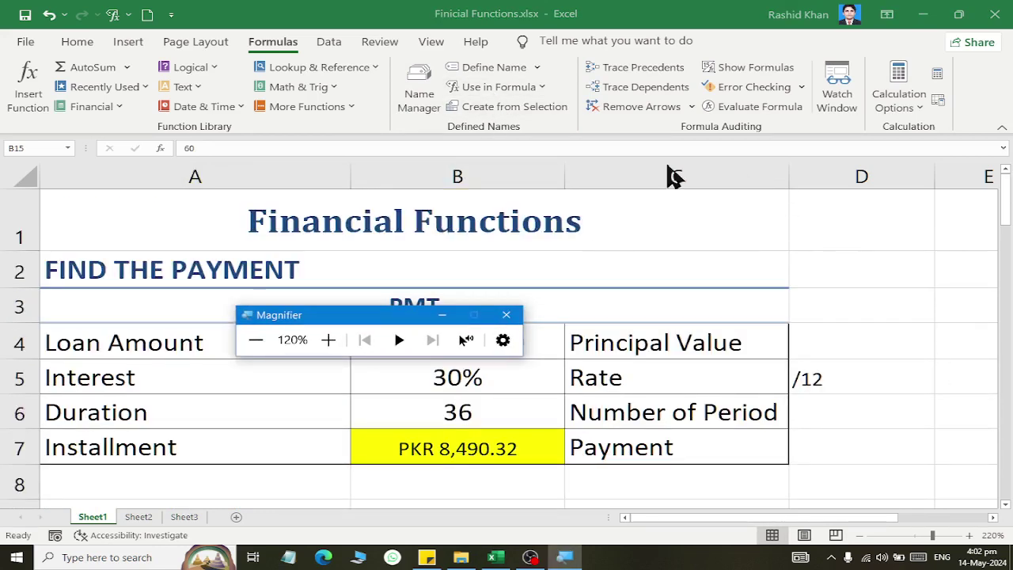
pyautogui.click(455, 422)
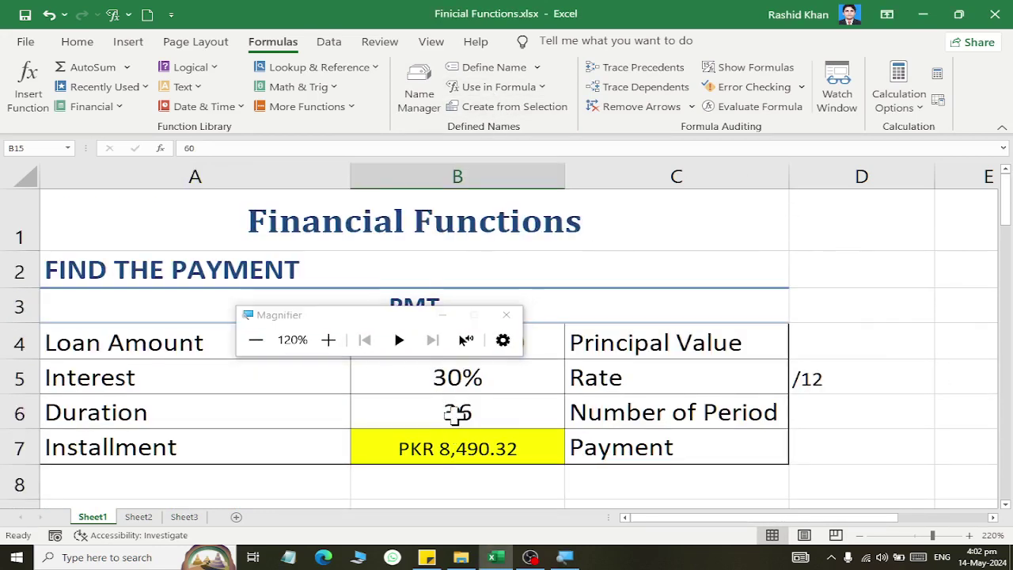
pyautogui.write('60')
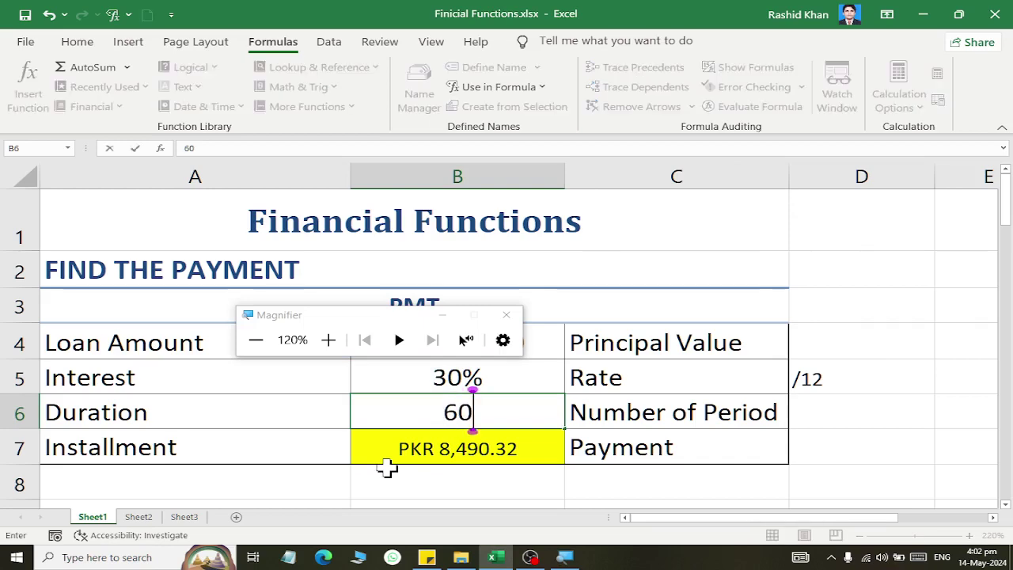
pyautogui.press('Return')
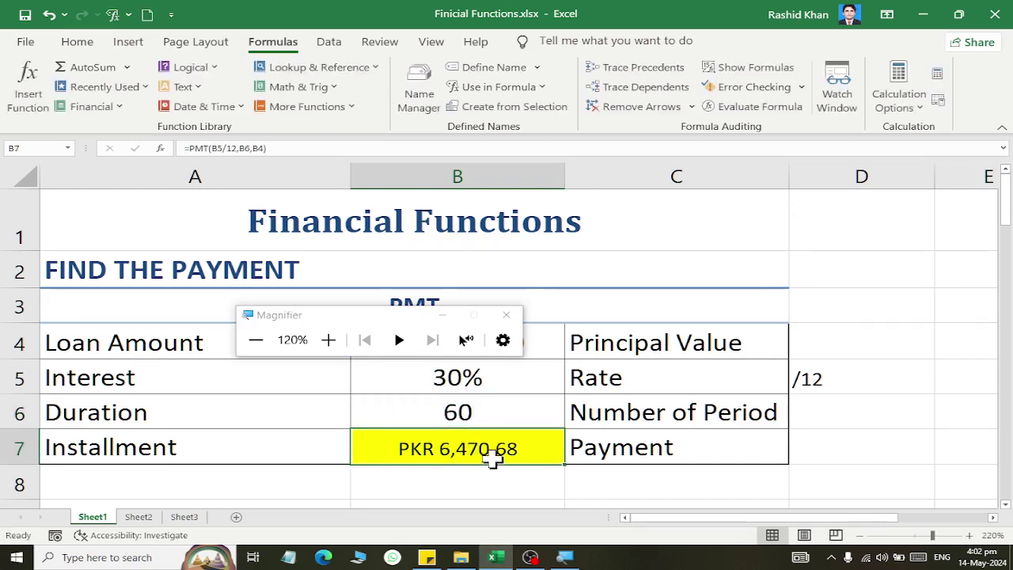
pyautogui.scroll(-2, 506, 466)
pyautogui.scroll(-1, 510, 463)
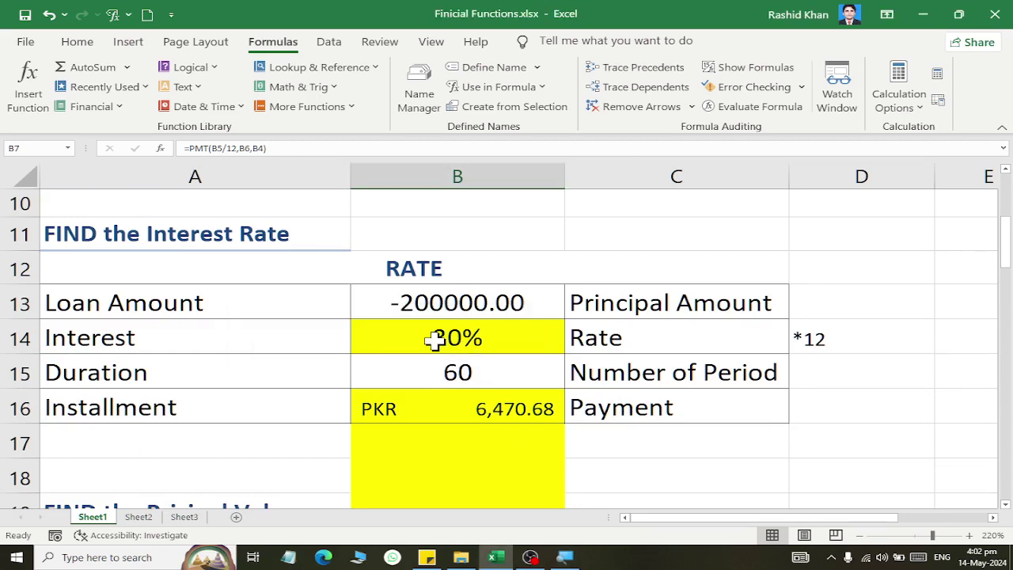
# Clear the Loan Amount cell B21 and insert the PV function into it
pyautogui.scroll(-2, 428, 340)
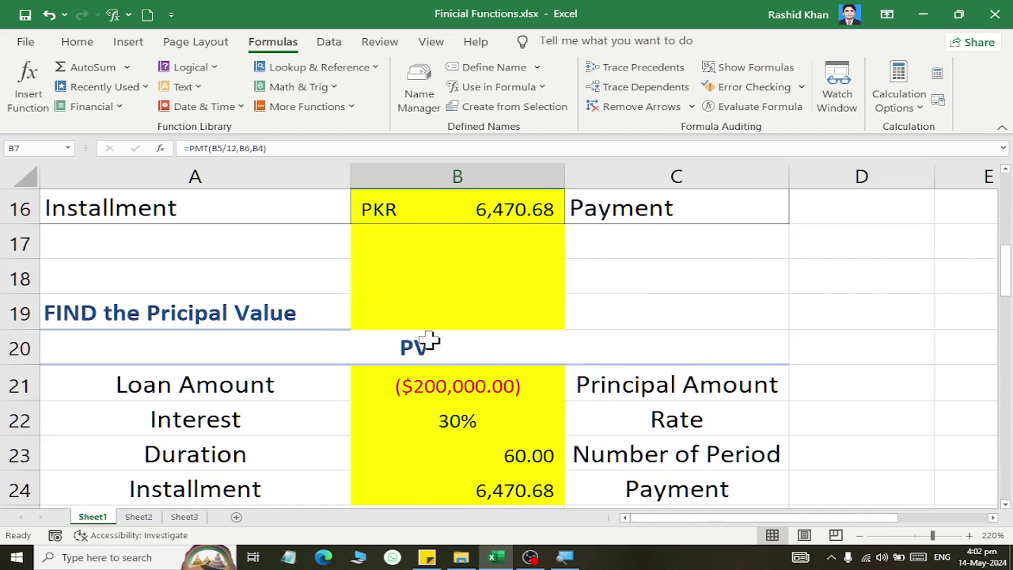
pyautogui.scroll(-1, 429, 340)
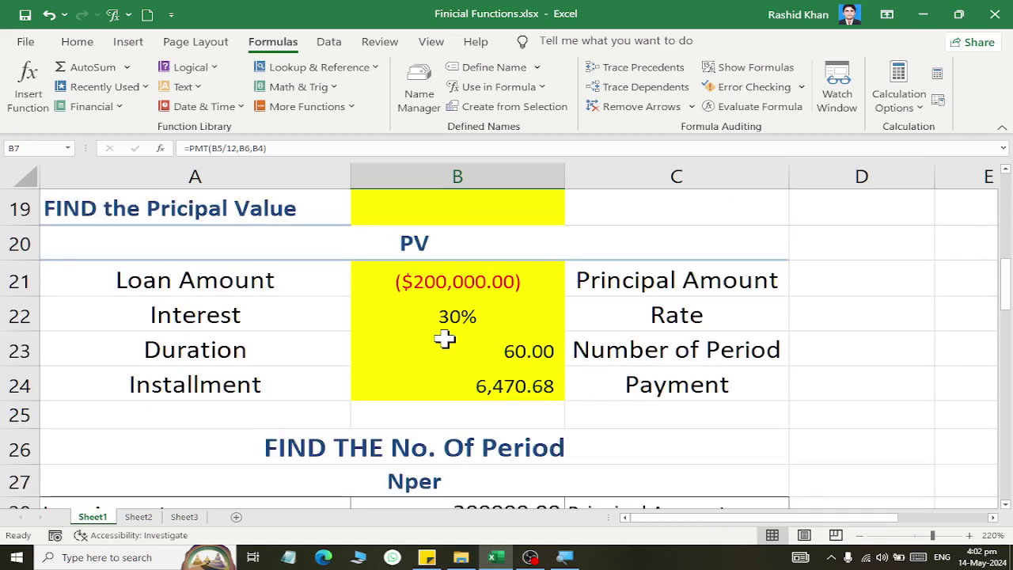
pyautogui.click(472, 283)
pyautogui.press('Delete')
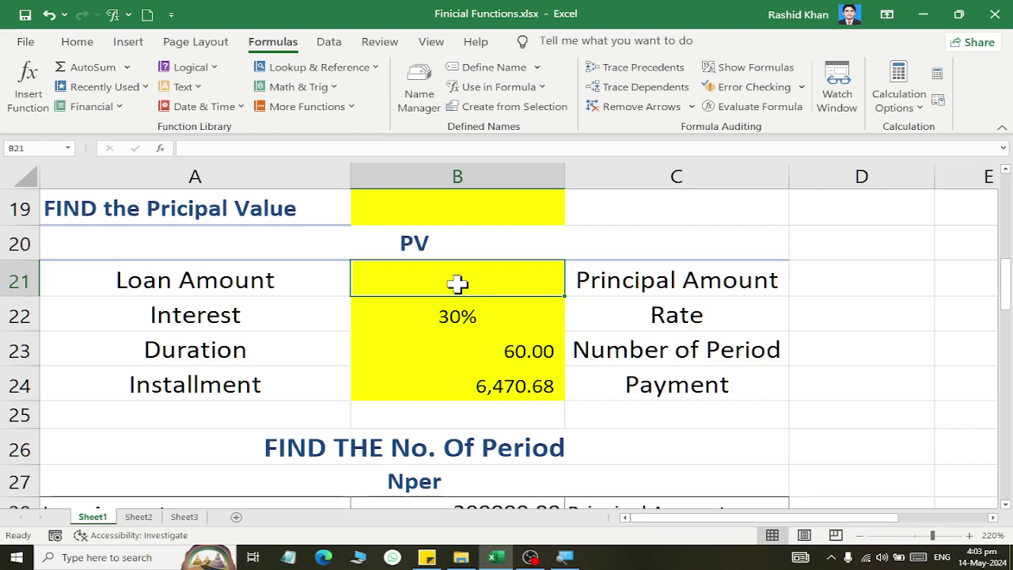
pyautogui.click(89, 106)
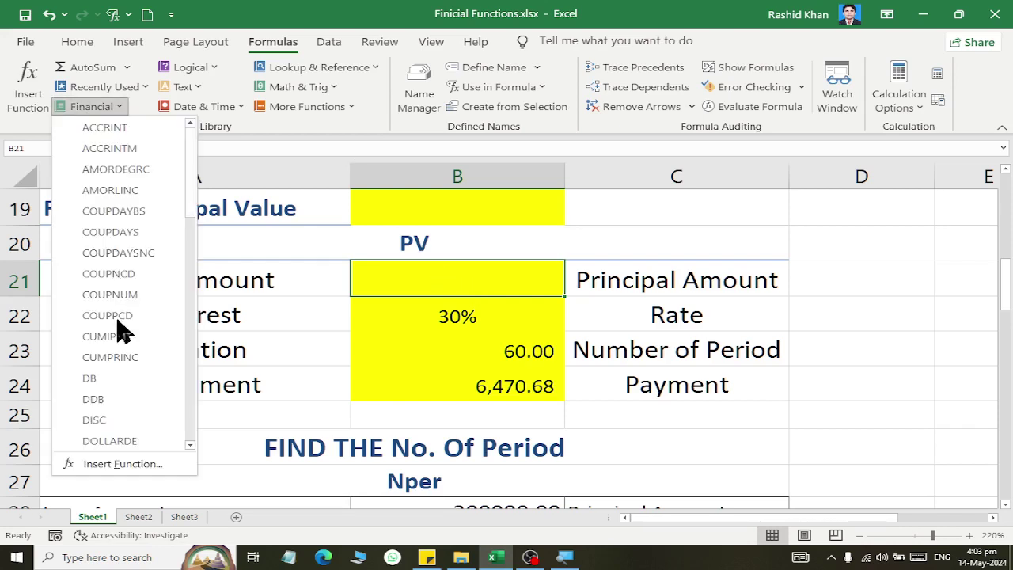
pyautogui.scroll(-6, 115, 340)
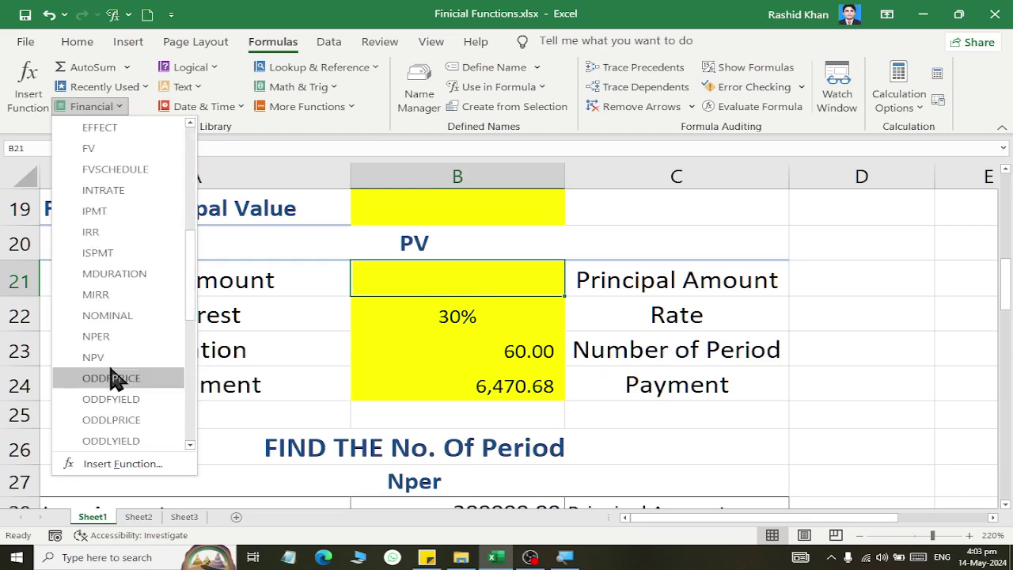
pyautogui.scroll(-1, 110, 380)
pyautogui.scroll(-4, 109, 332)
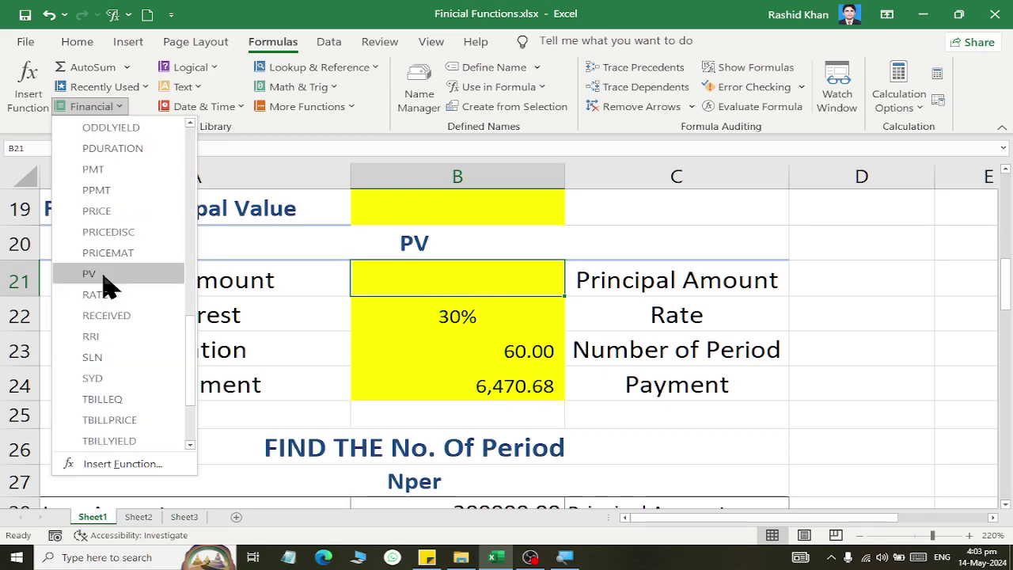
pyautogui.click(103, 277)
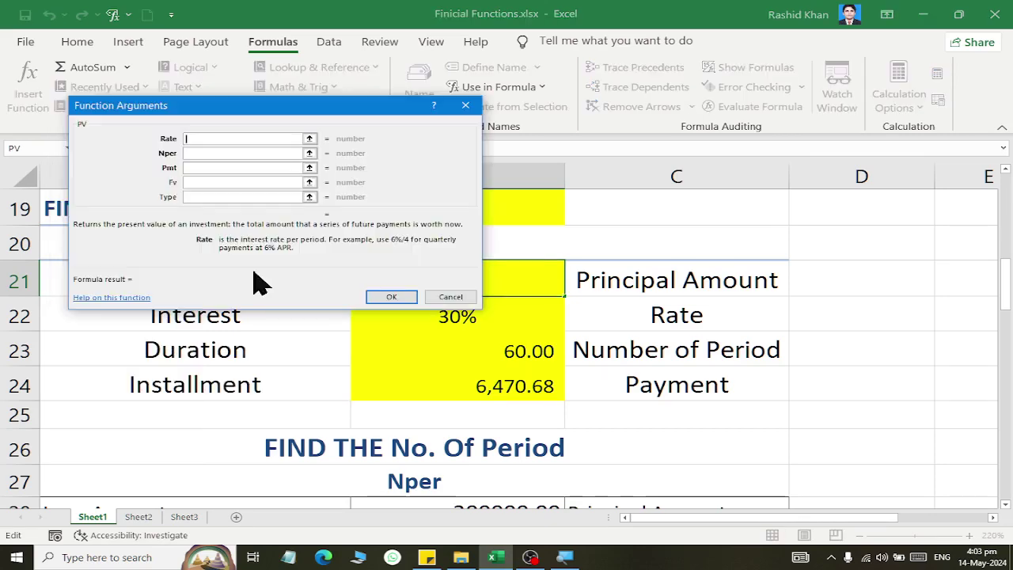
# Fill PV with B22, B23 and B24, then restart B21 as a fresh =PV( formula
pyautogui.click(475, 316)
pyautogui.press('Tab')
pyautogui.write('B23')
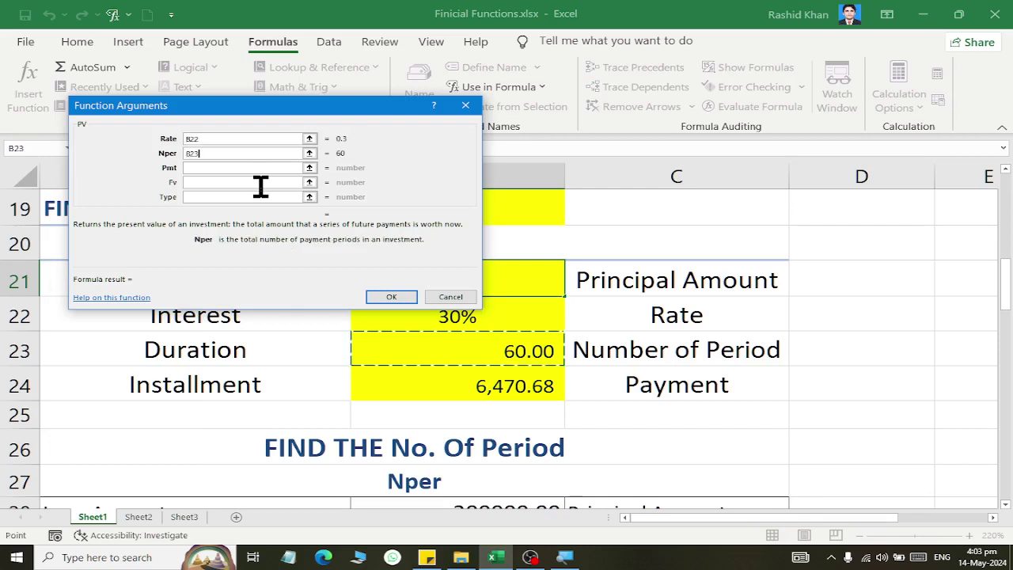
pyautogui.press('Tab')
pyautogui.write('B24')
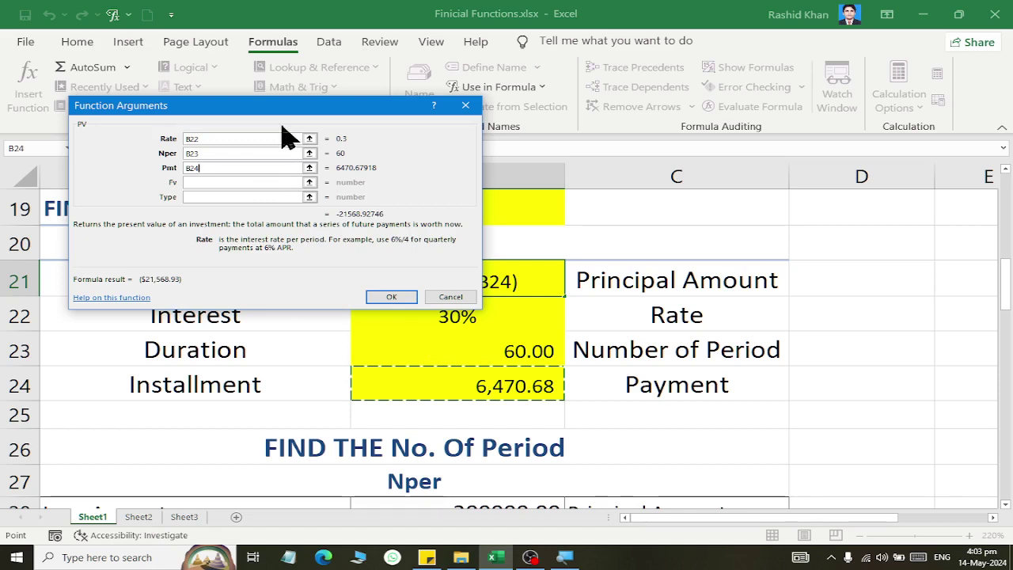
pyautogui.click(390, 296)
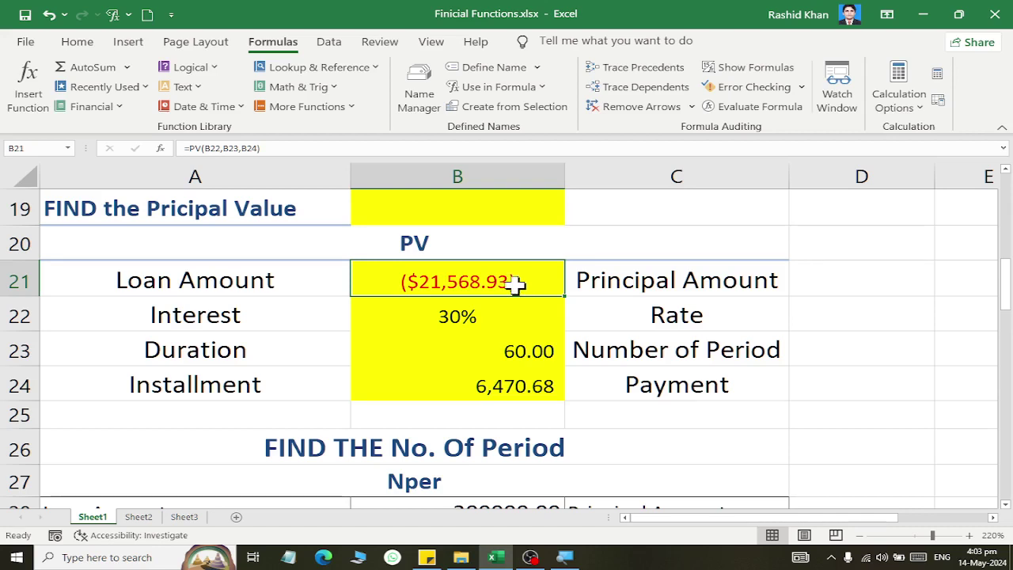
pyautogui.write('=pv(')
pyautogui.hotkey('ctrl', 'a')
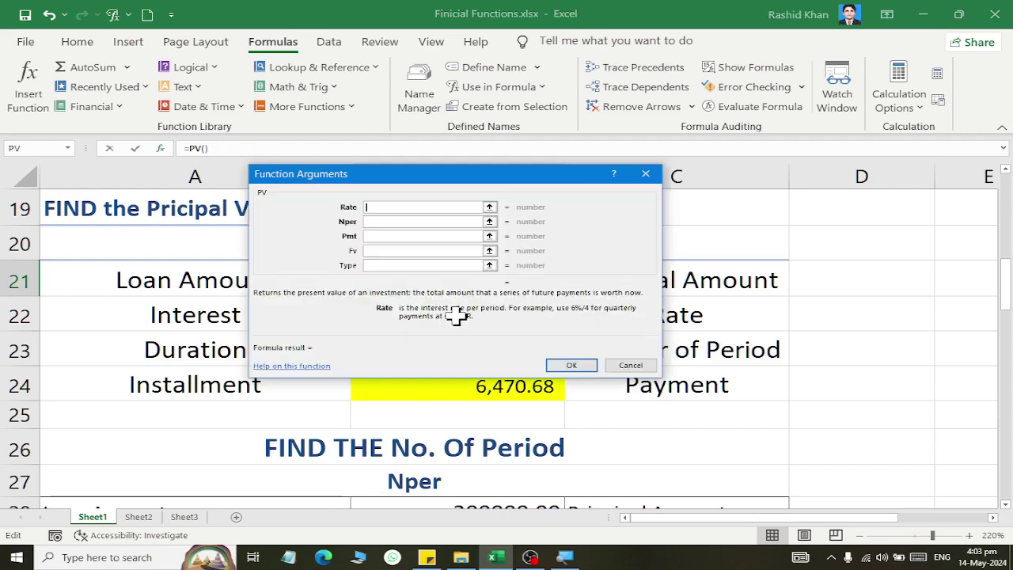
# Move the PV Function Arguments window off the data cells
pyautogui.moveTo(457, 315); pyautogui.dragTo(322, 192)
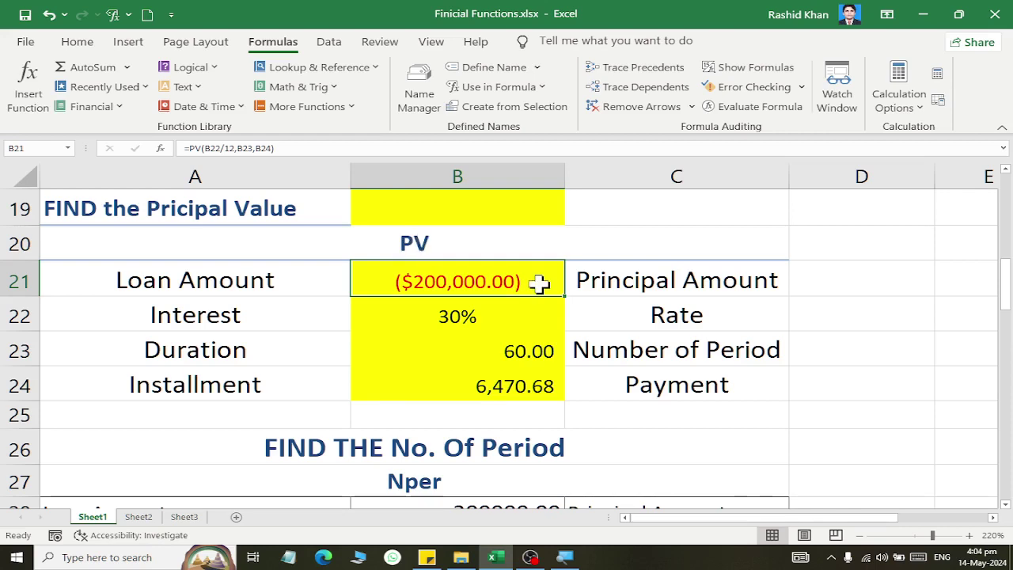
pyautogui.scroll(-2, 532, 405)
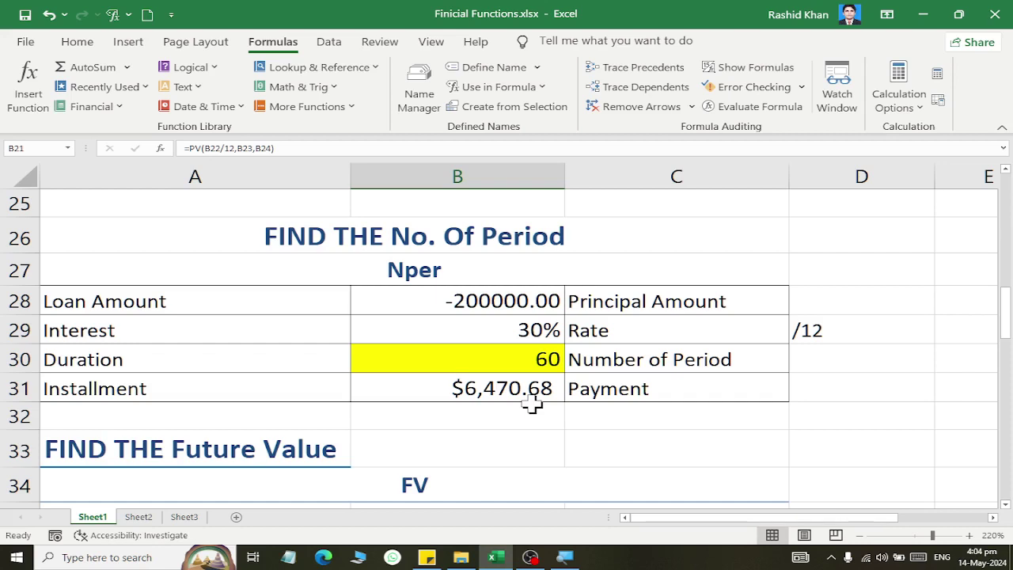
# Clear the Duration cell B30 and begin dividing the NPER rate argument for a monthly rate
pyautogui.click(499, 359)
pyautogui.press('Delete')
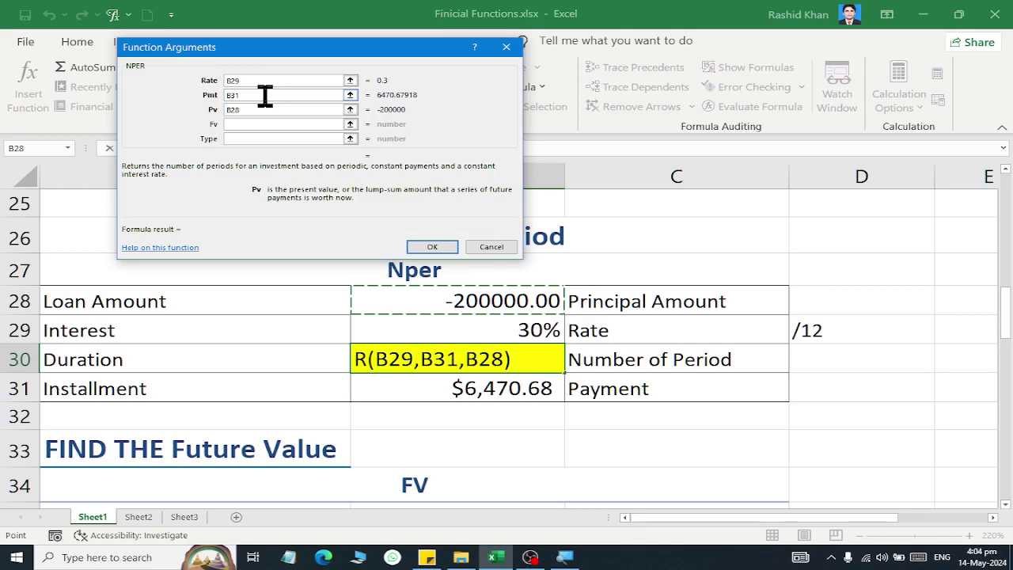
pyautogui.click(261, 81)
pyautogui.write('/12')
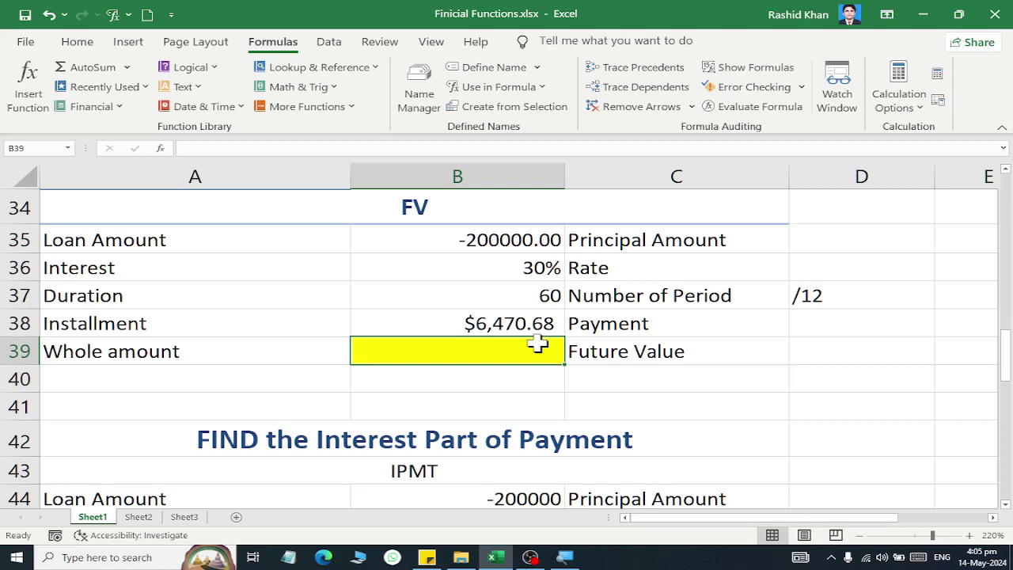
# Select the FV section's installment cell B38, then its interest rate cell B36
pyautogui.click(423, 323)
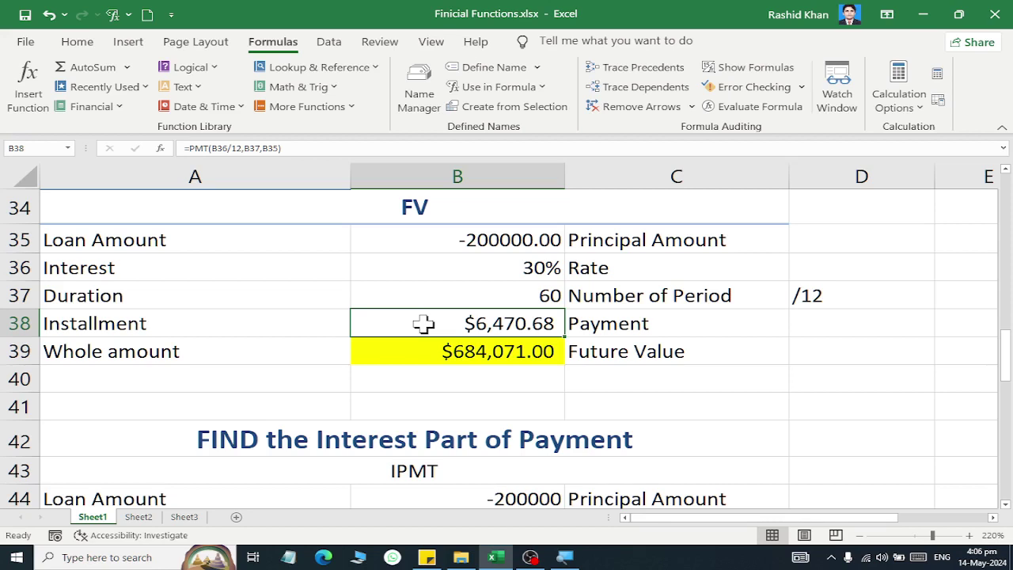
pyautogui.click(459, 268)
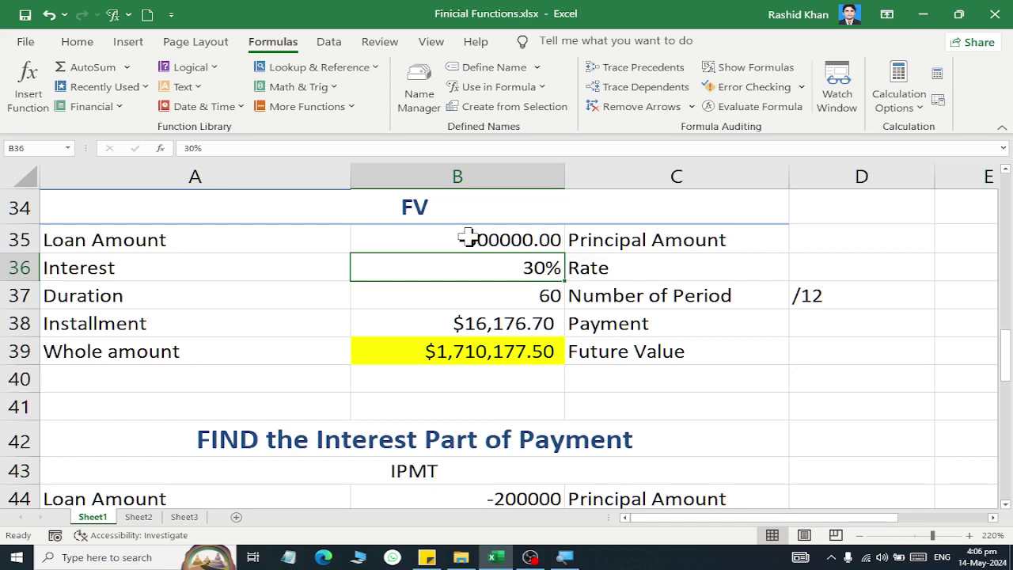
# Scroll to the IPMT section and select the Interest Part of Payment cell B48
pyautogui.scroll(-2, 469, 237)
pyautogui.click(457, 434)
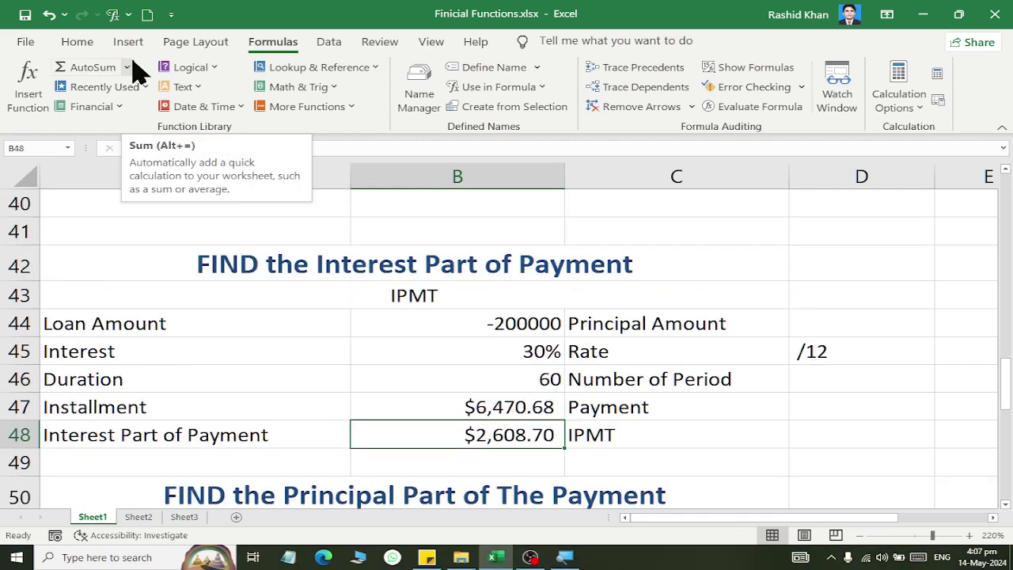